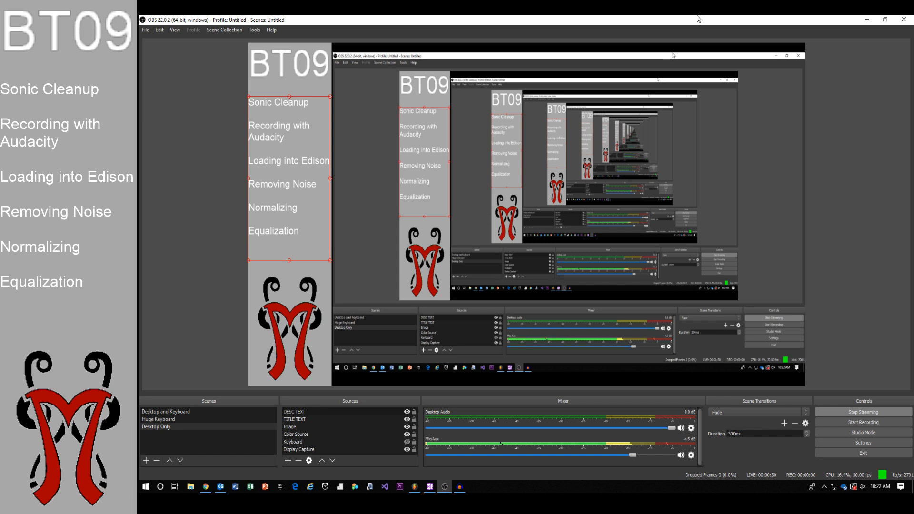
Switch to Audacity and set the audio host to MME, with the screen magnified to 200%
click(869, 19)
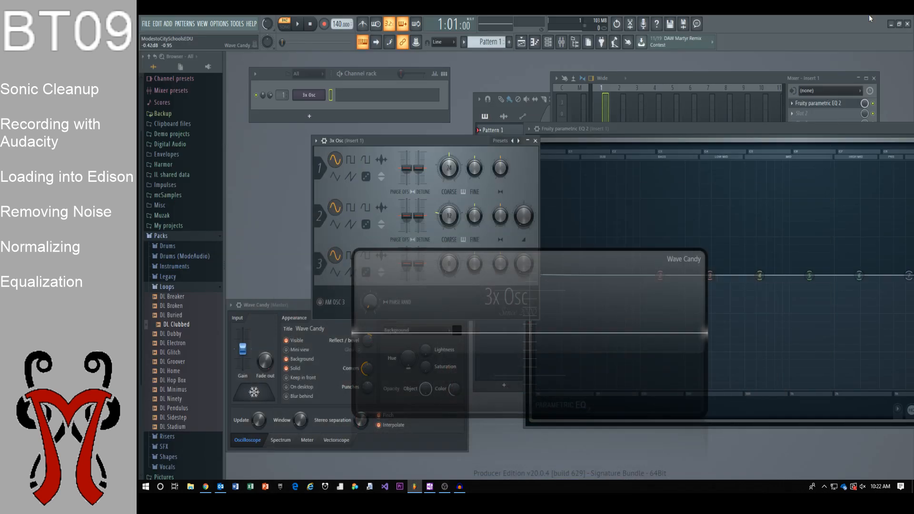
click(460, 487)
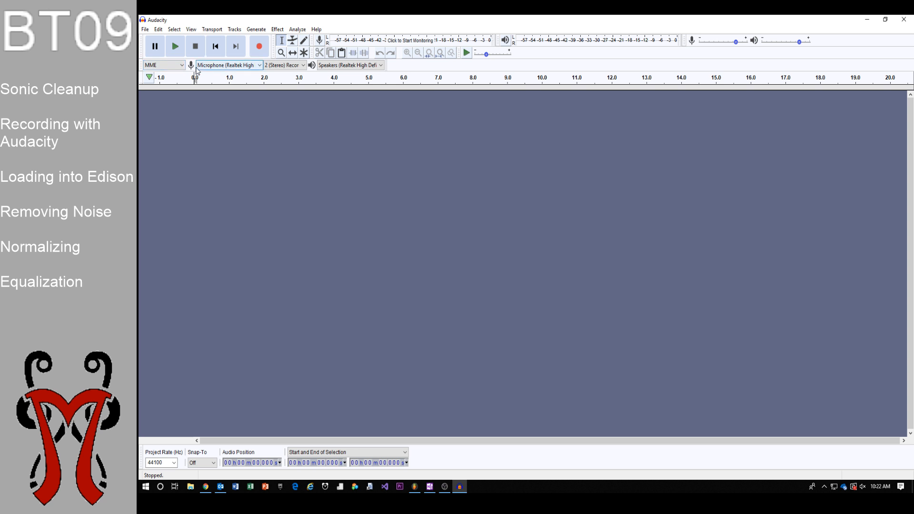
key(super+plus)
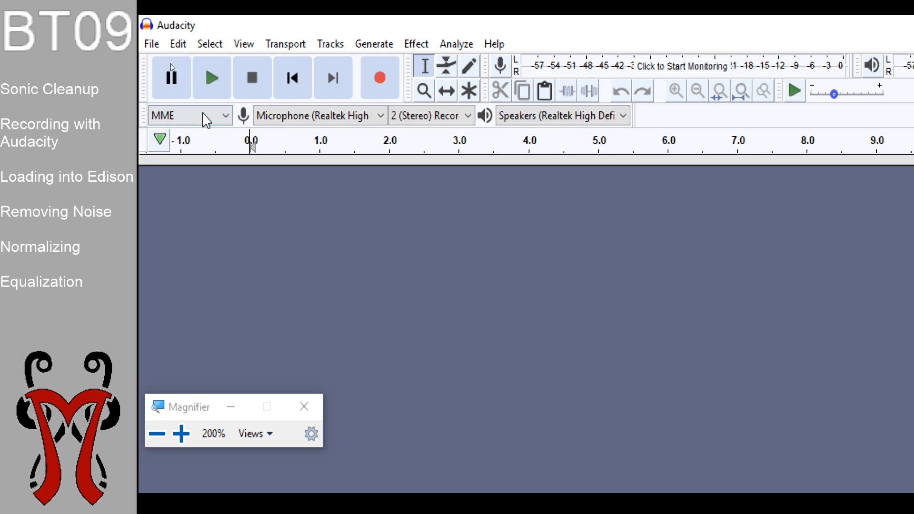
click(205, 115)
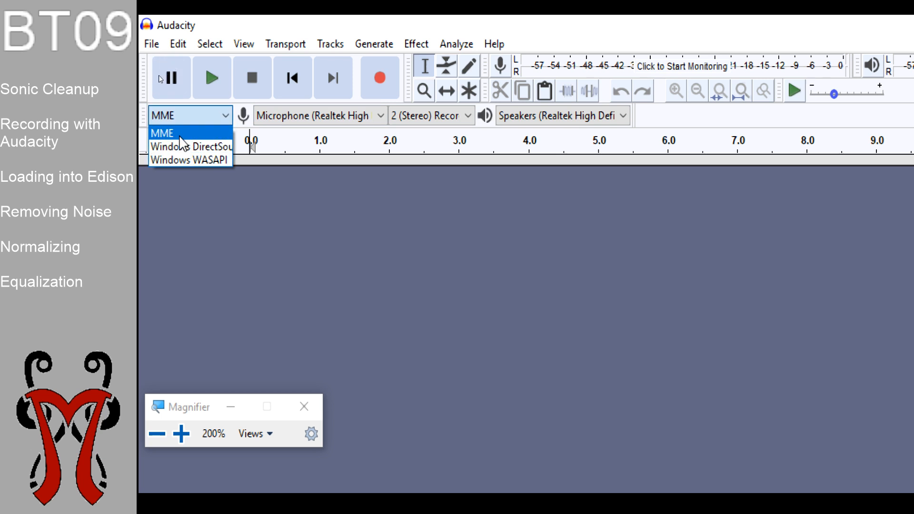
click(175, 134)
click(205, 117)
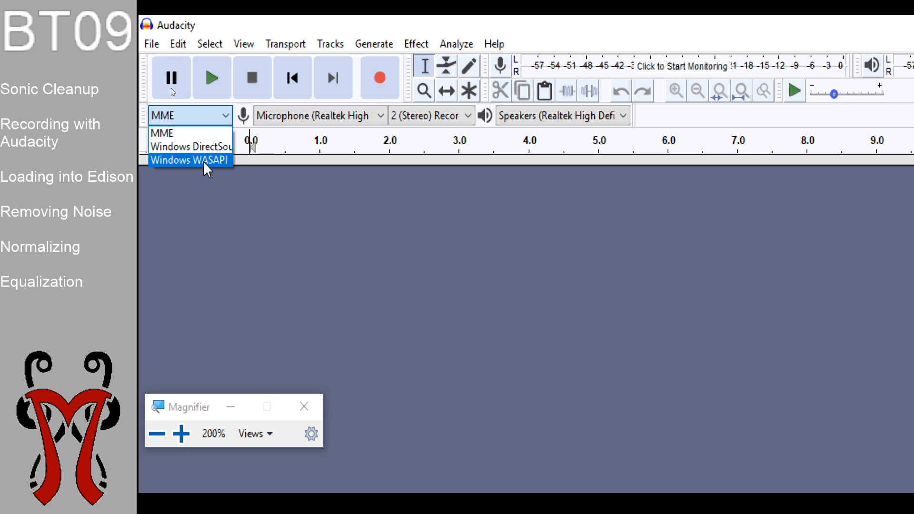
click(205, 134)
click(205, 116)
click(215, 134)
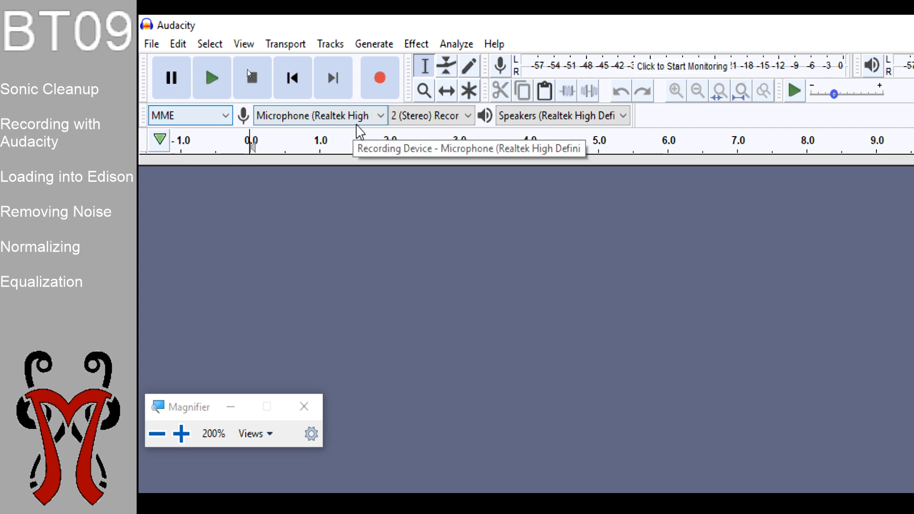
Choose the Realtek High Definition microphone for recording and the Realtek High Definition speakers for playback, and turn off the screen magnification
click(376, 122)
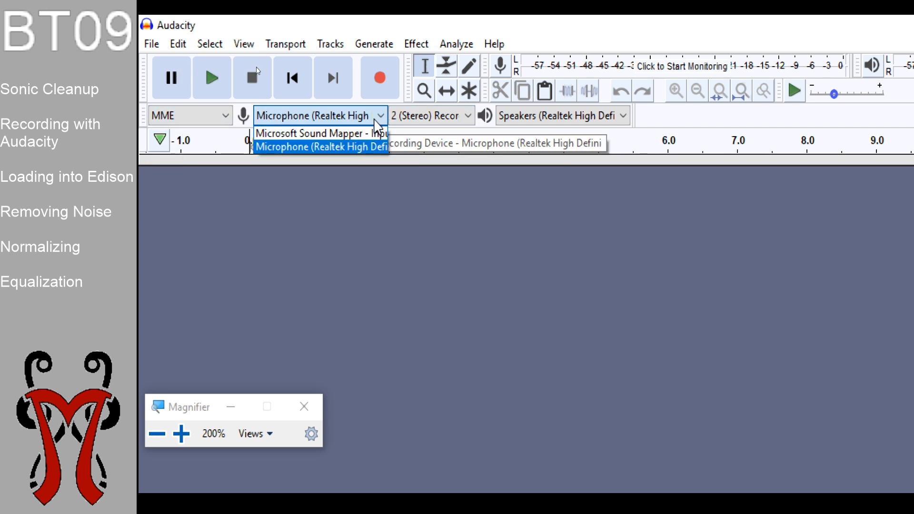
click(348, 148)
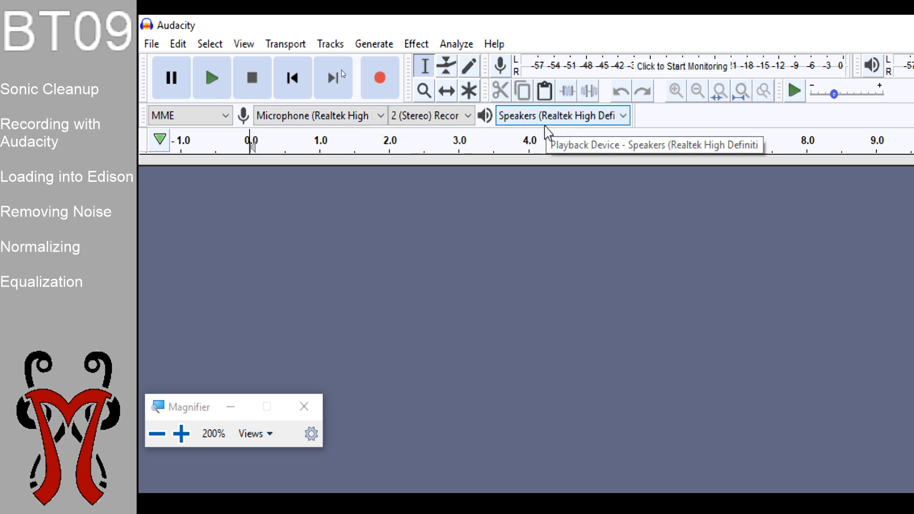
click(543, 123)
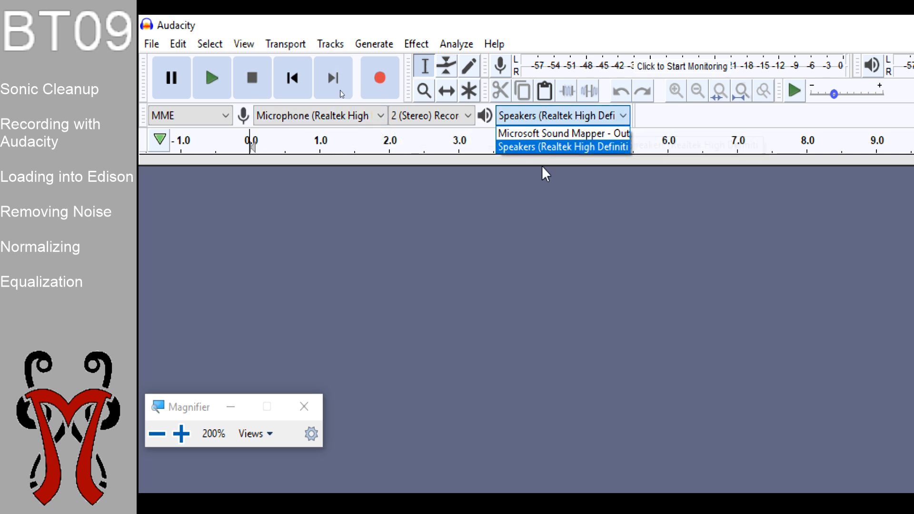
click(537, 147)
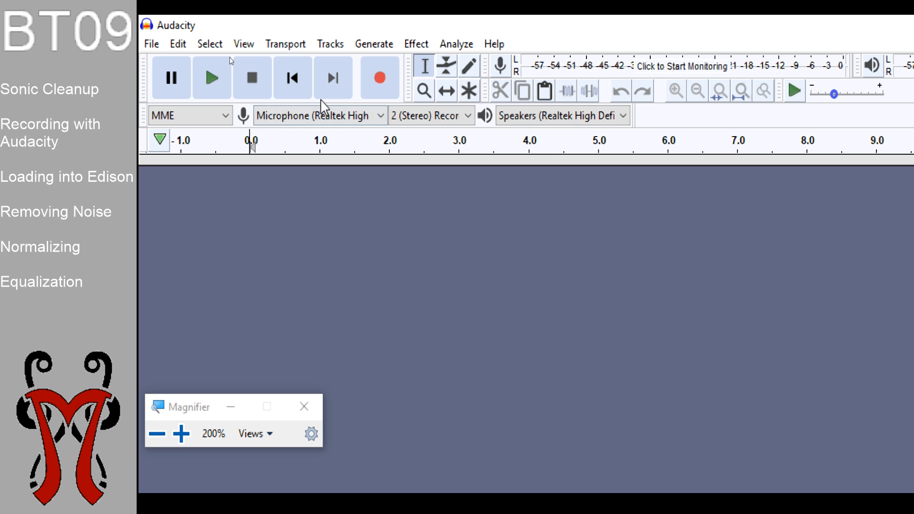
key(super+Escape)
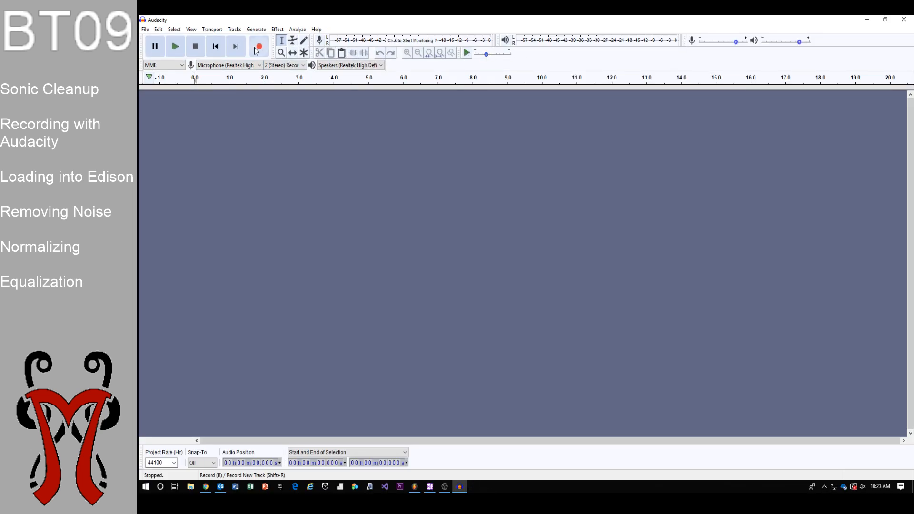
Record a stereo microphone track about 66 seconds long and play back its beginning
click(227, 67)
click(228, 66)
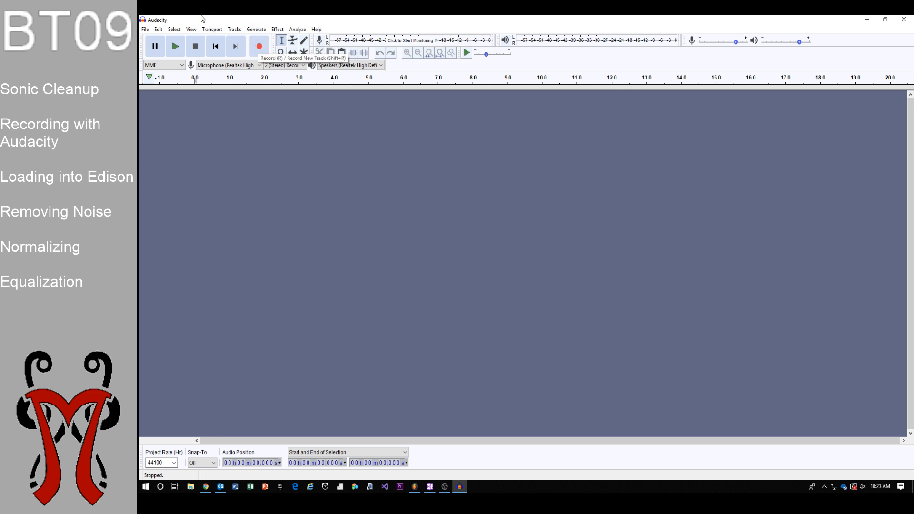
click(260, 50)
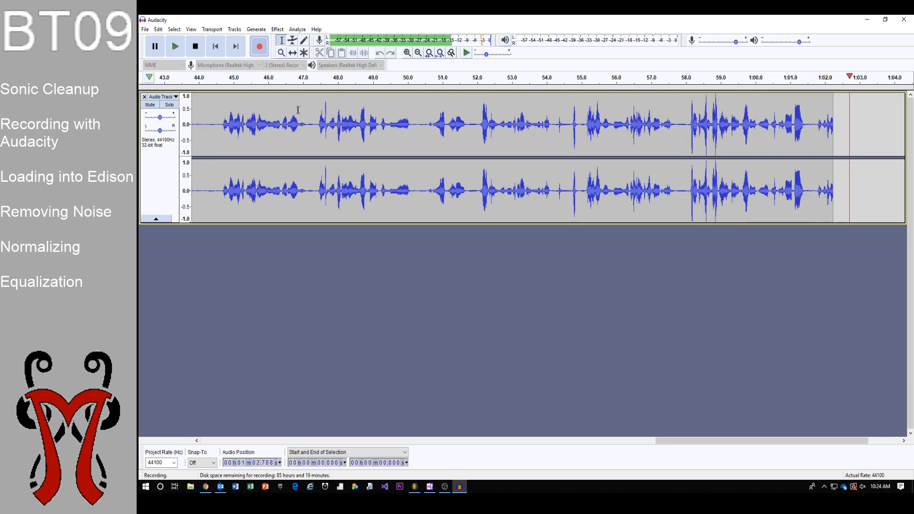
click(195, 46)
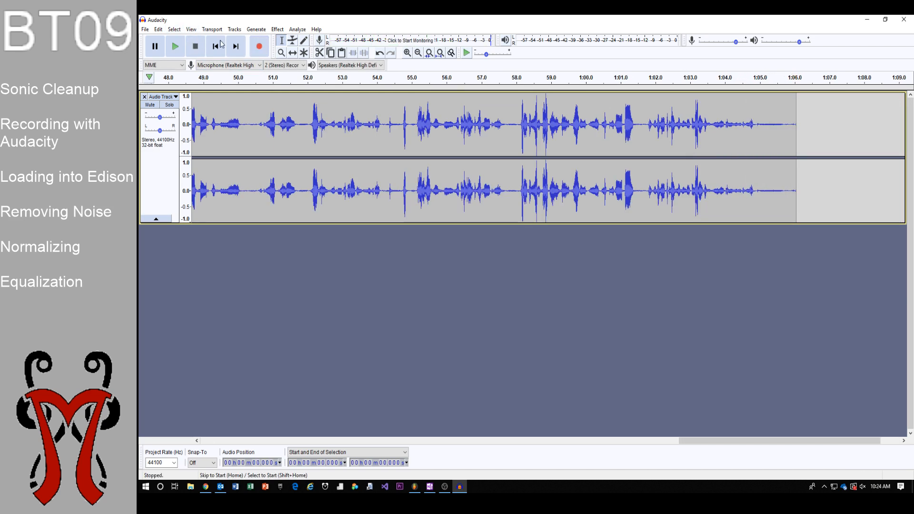
click(175, 46)
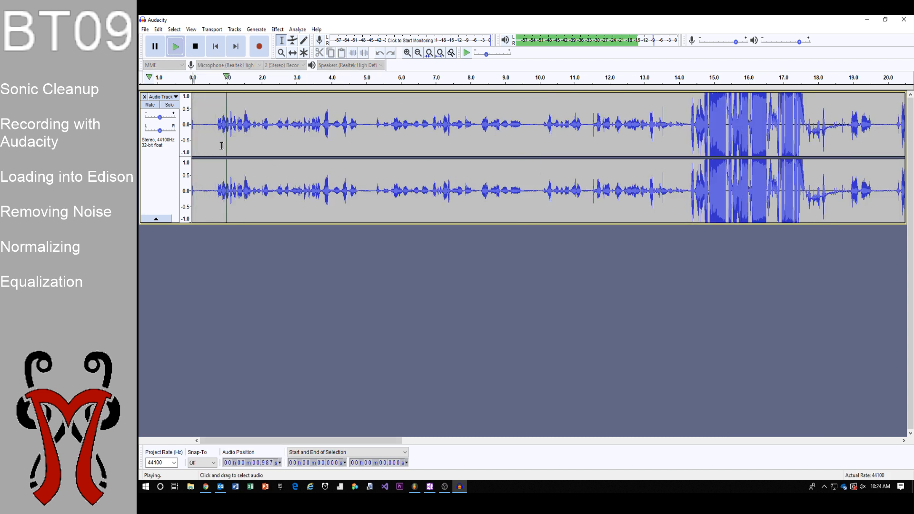
click(196, 46)
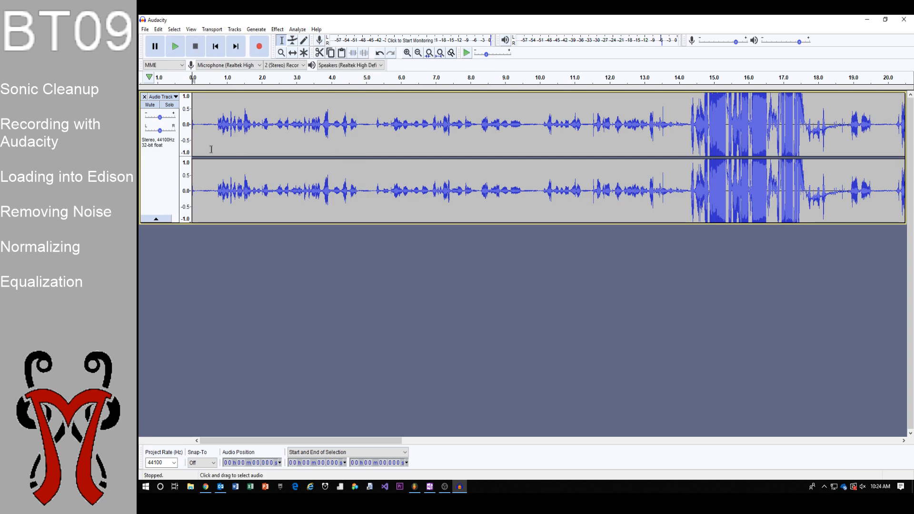
Select the opening of the recording up to about 5.3 seconds and view the list of available effects
drag(211, 128, 366, 114)
click(214, 120)
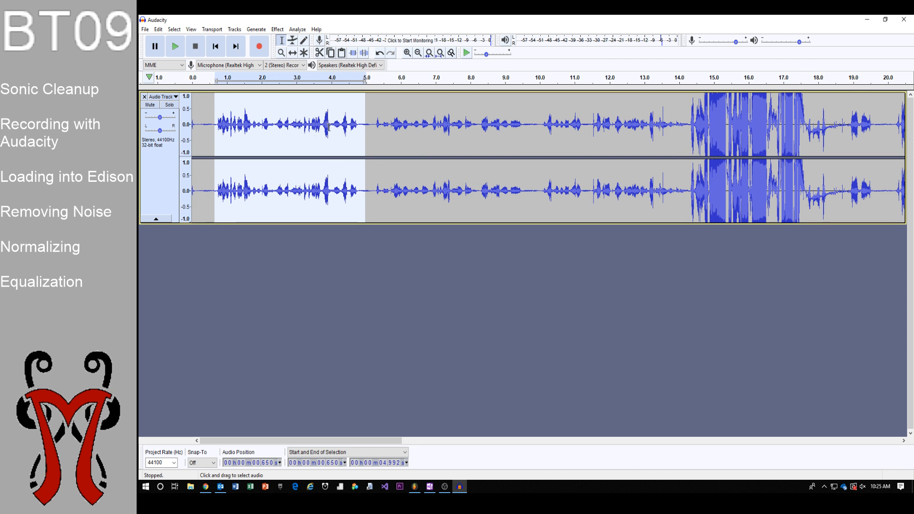
click(208, 121)
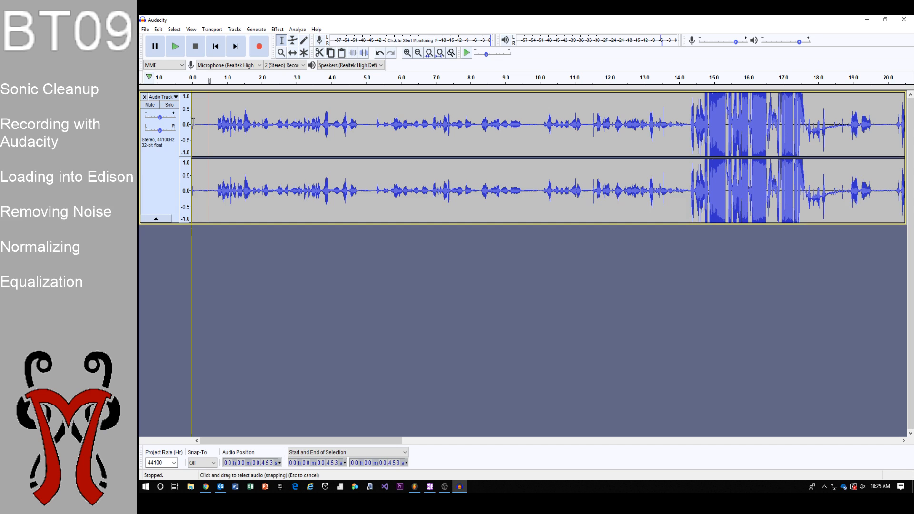
drag(194, 124, 375, 121)
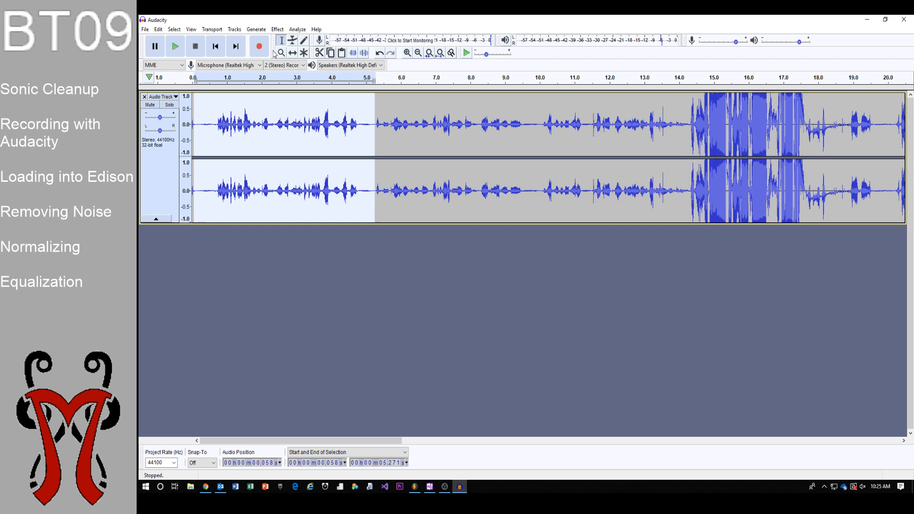
click(278, 29)
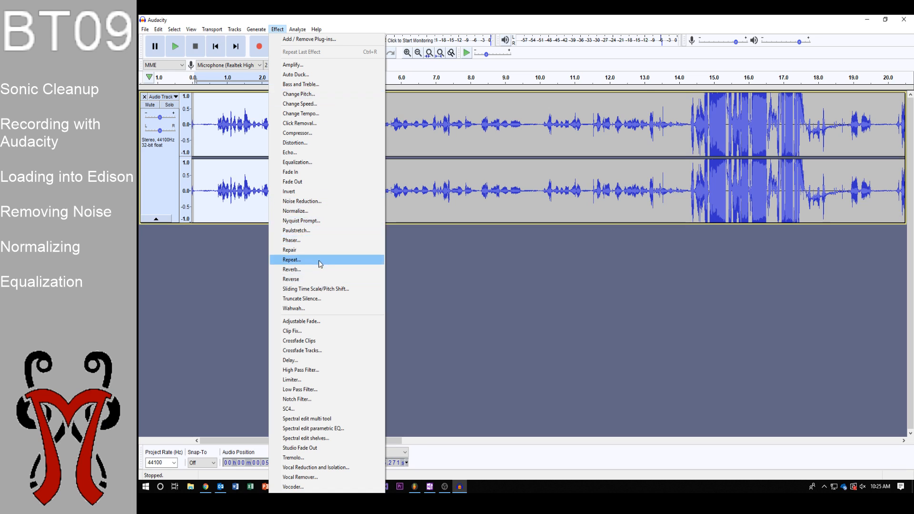
click(278, 31)
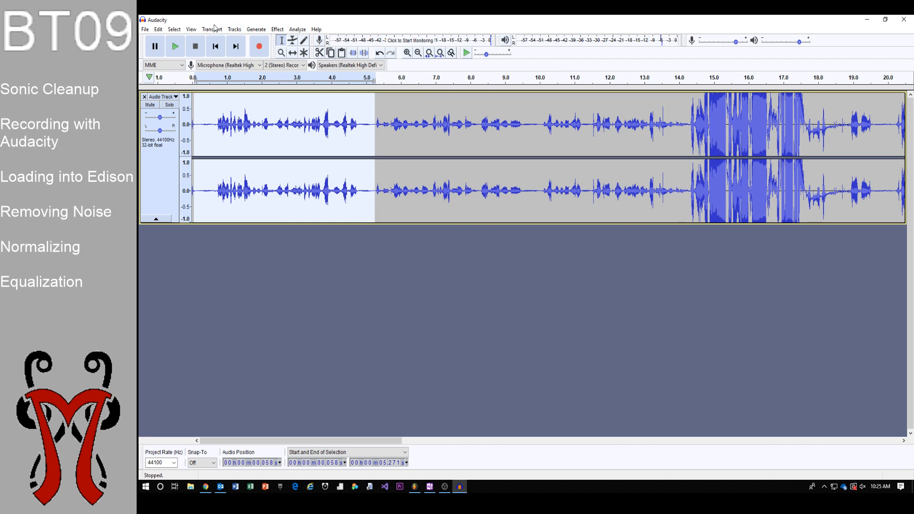
click(145, 29)
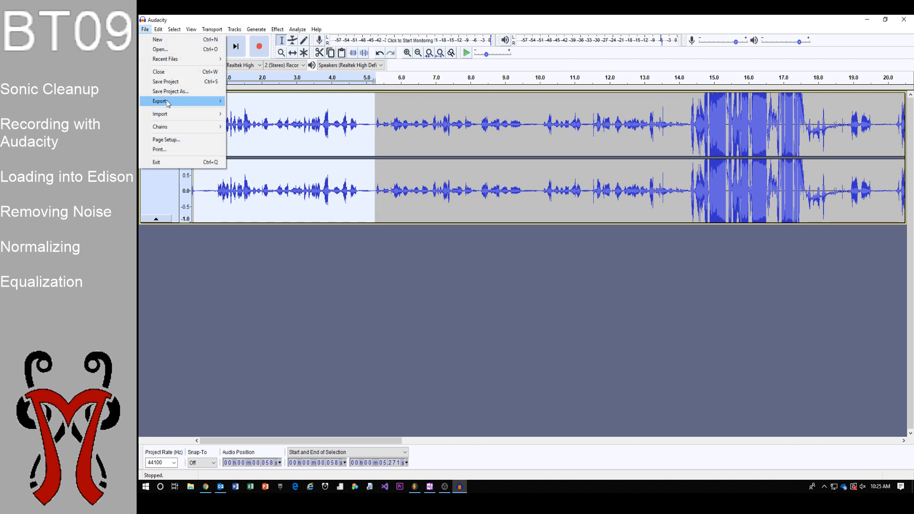
mouse_move(167, 105)
click(251, 101)
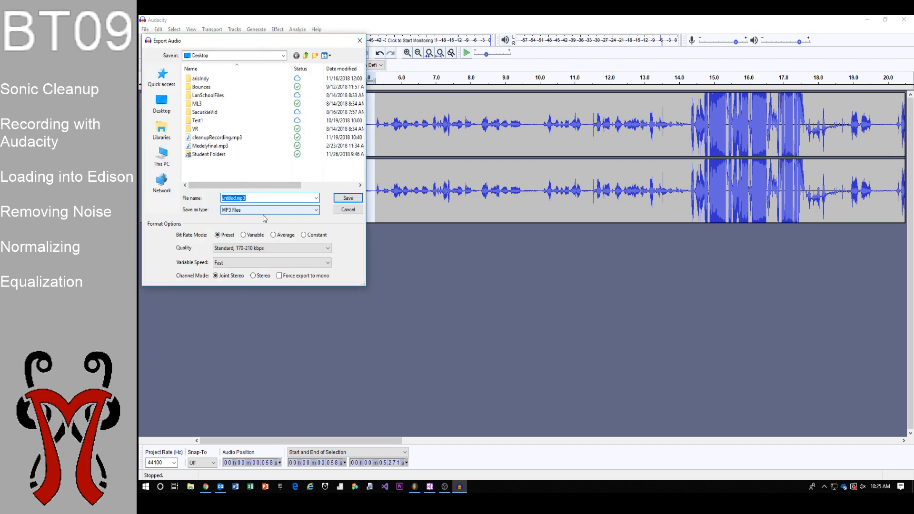
click(348, 210)
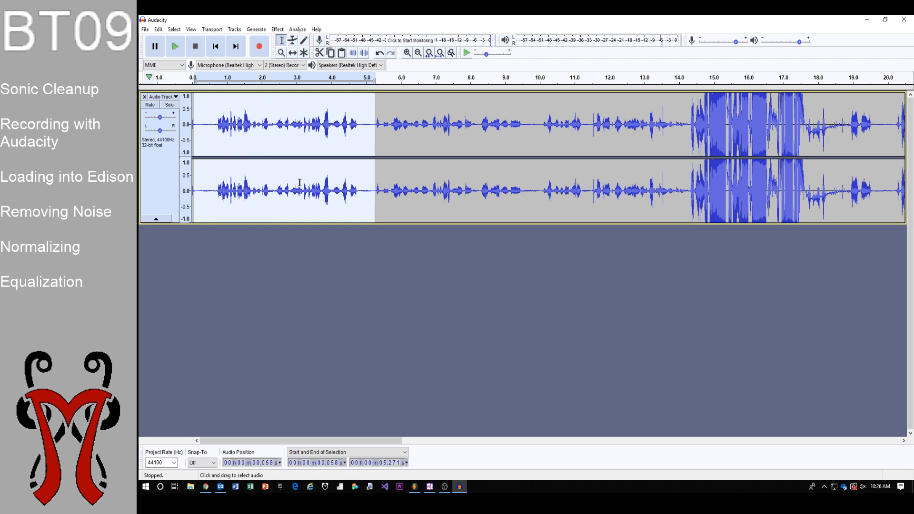
click(159, 30)
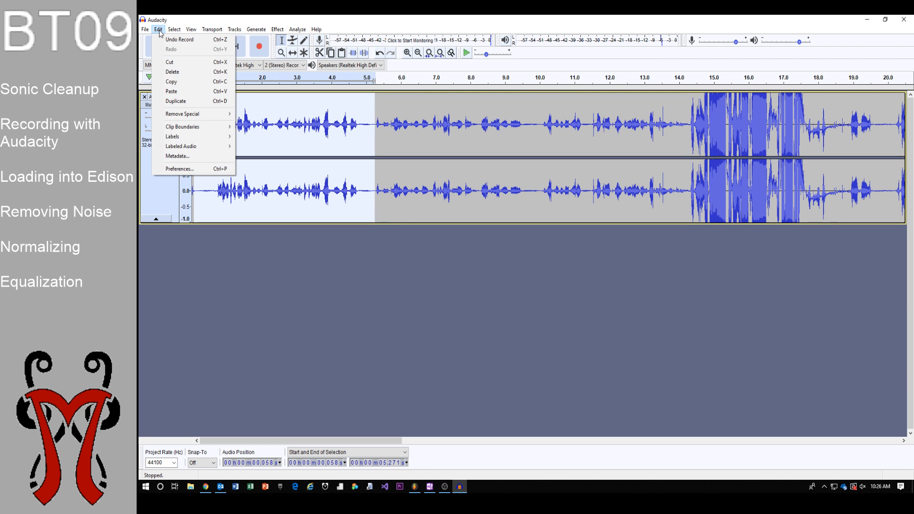
click(159, 30)
click(174, 29)
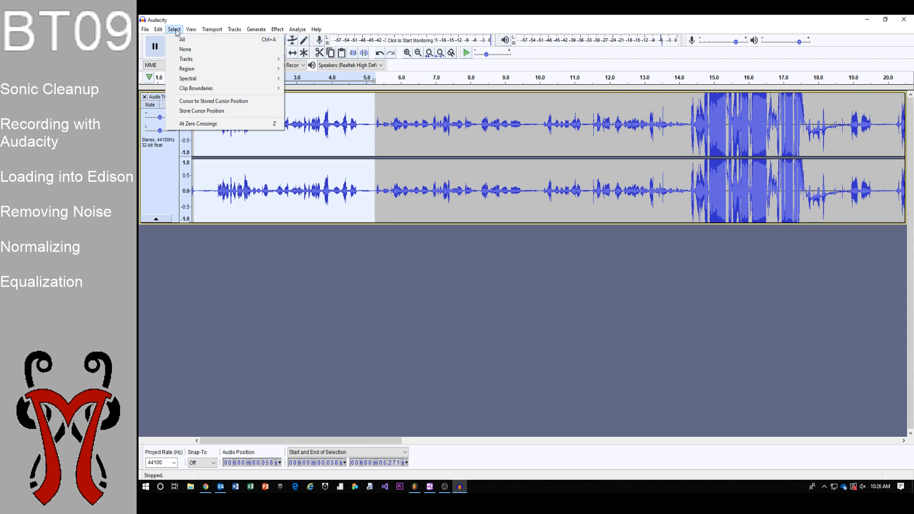
click(175, 30)
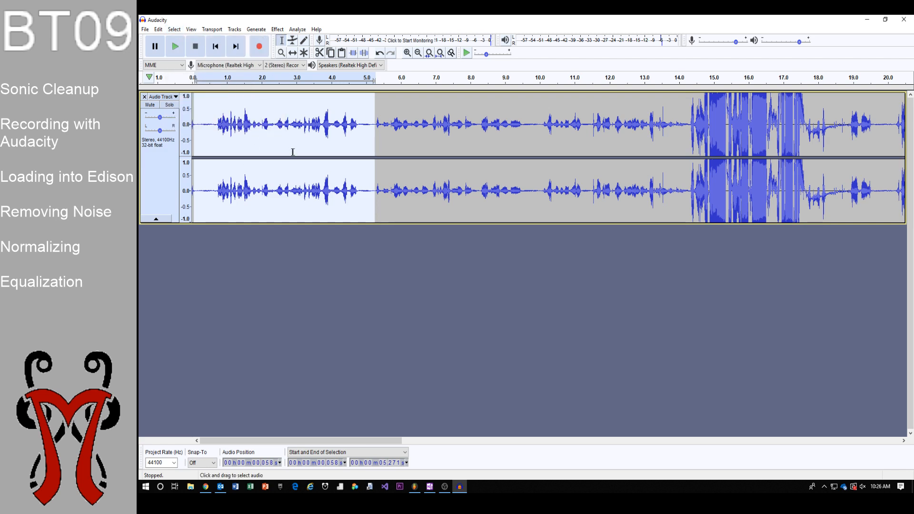
Clear the time selection on the recorded track and place the cursor at about 5.0 seconds
click(364, 150)
drag(378, 149, 326, 142)
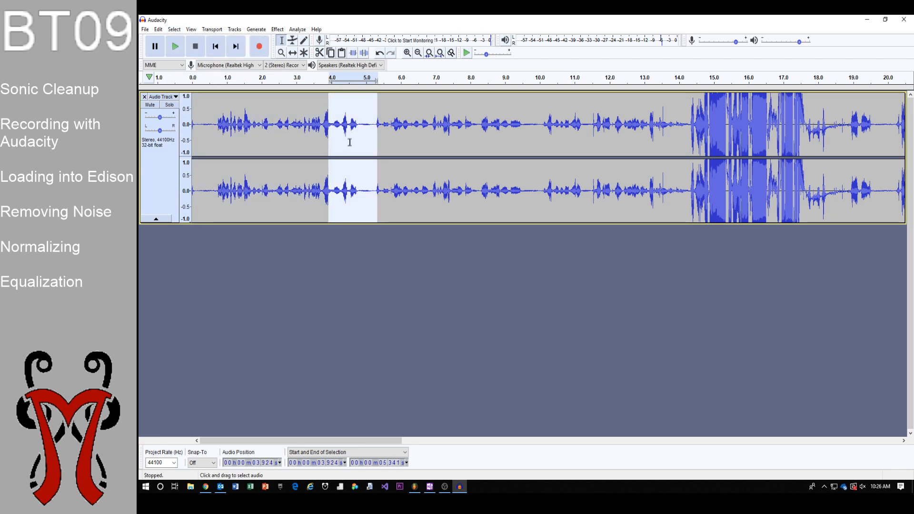
click(366, 145)
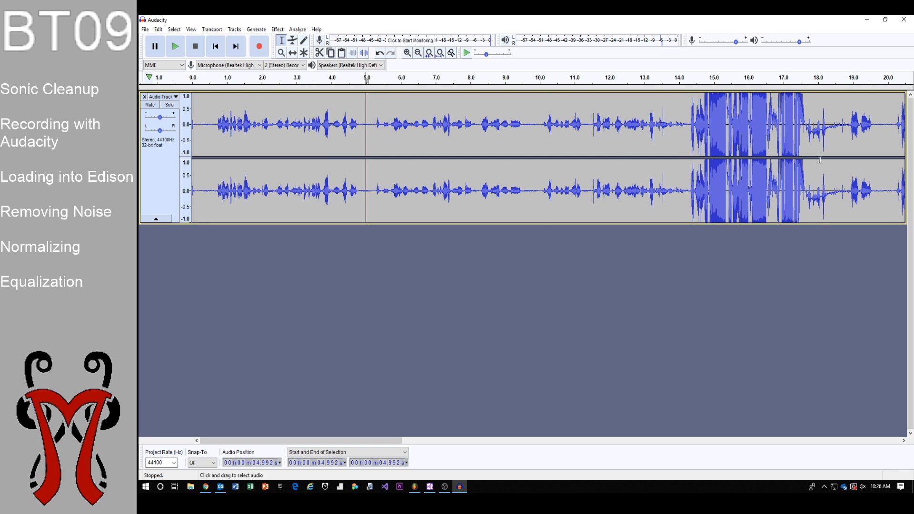
Start an MP3 export of the recording to the Desktop with the file name example
click(145, 30)
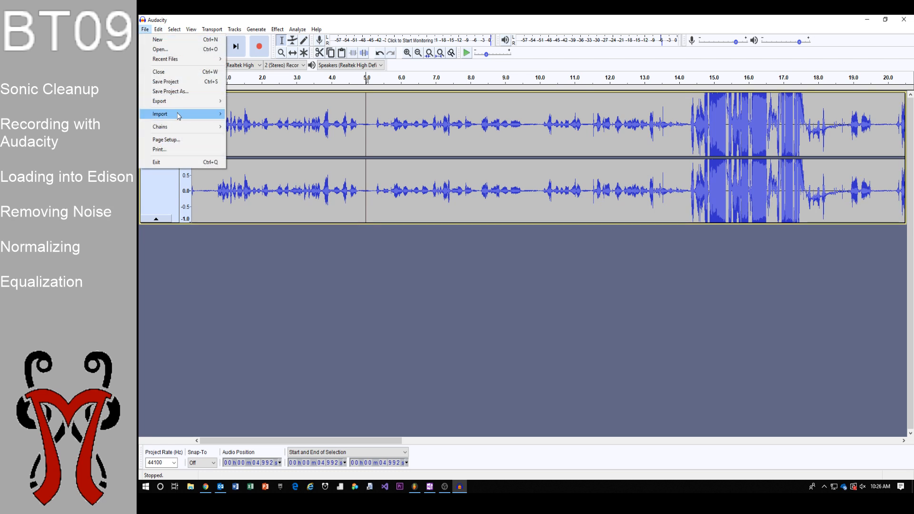
mouse_move(209, 101)
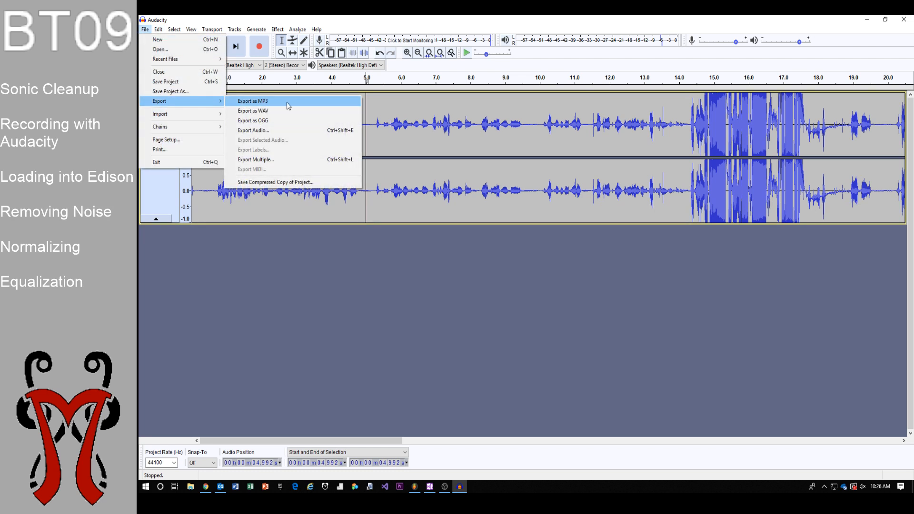
click(287, 102)
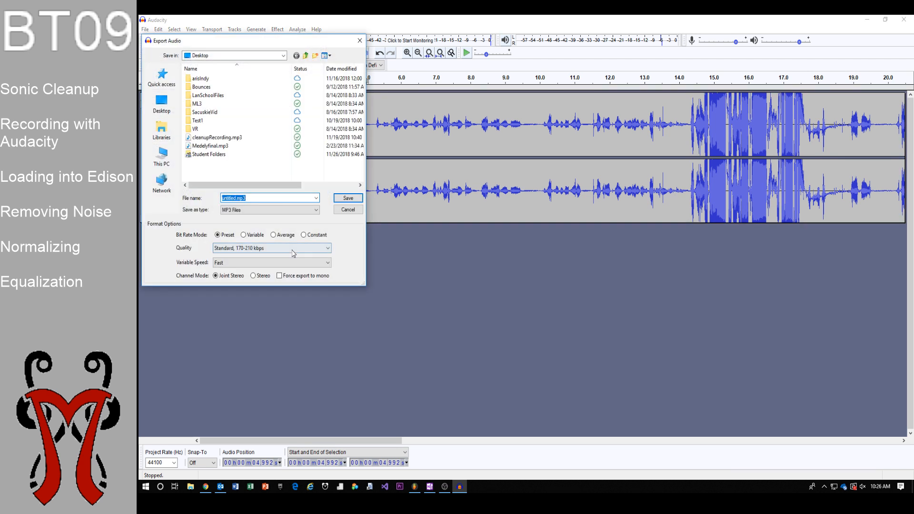
text(example)
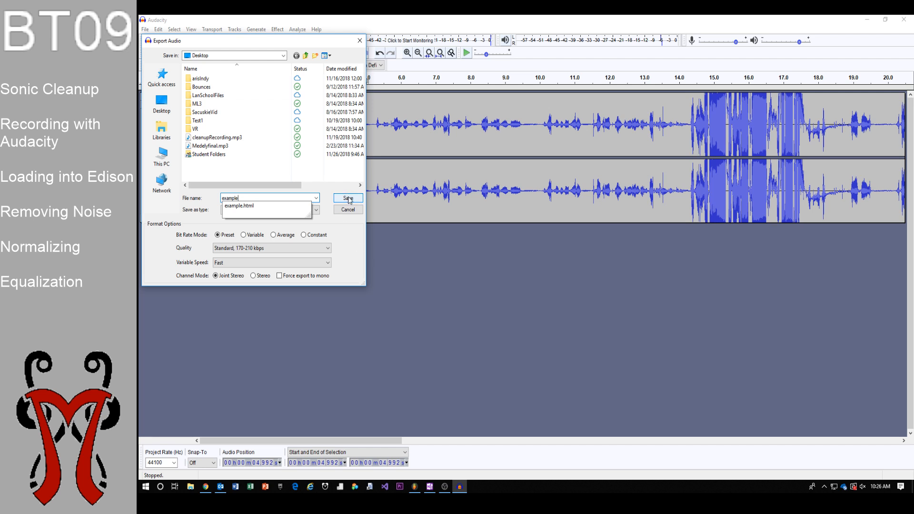
Set the MP3 export's quality preset to Insane, 320 kbps
click(251, 249)
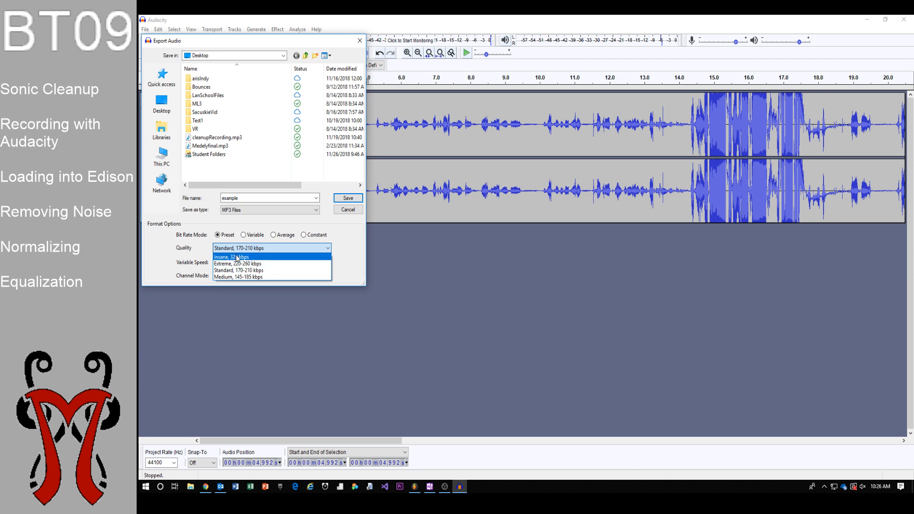
click(237, 258)
click(243, 247)
click(245, 257)
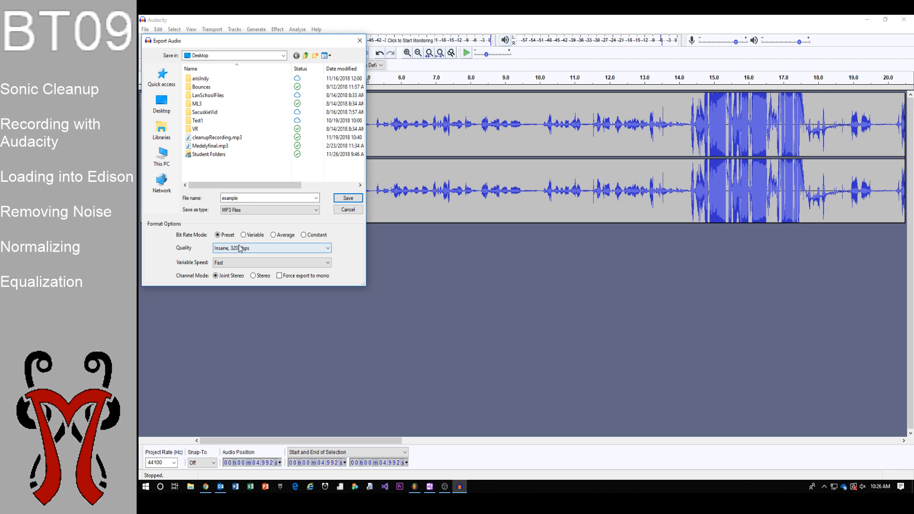
click(242, 249)
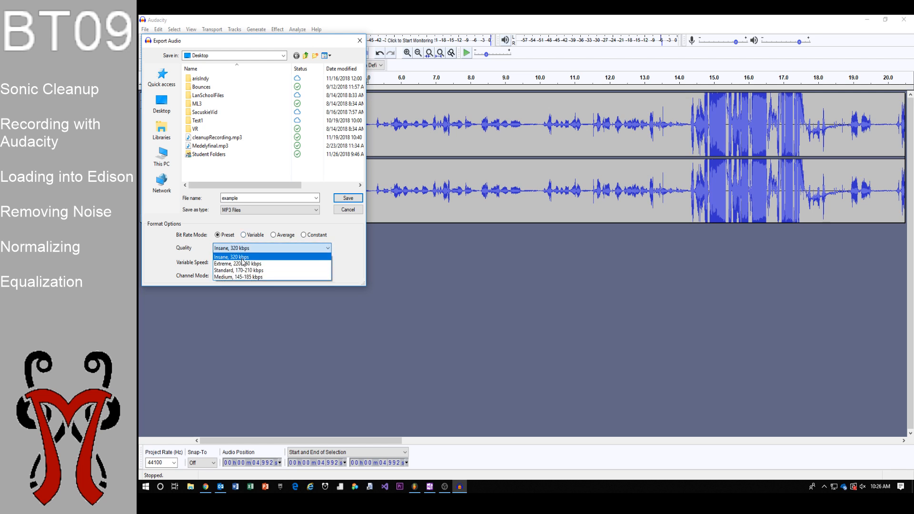
click(242, 258)
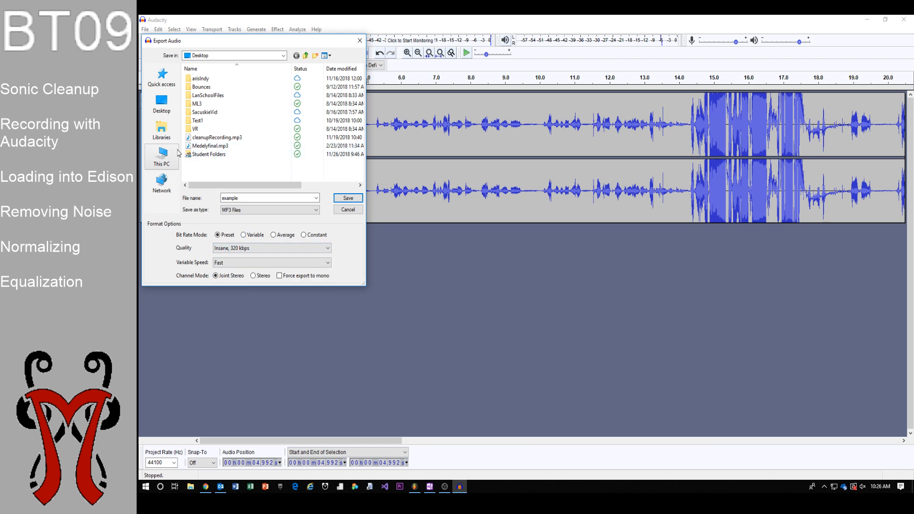
Change the export format to WAV (Microsoft) 32-bit float PCM and save the file as example.wav on the Desktop
click(244, 210)
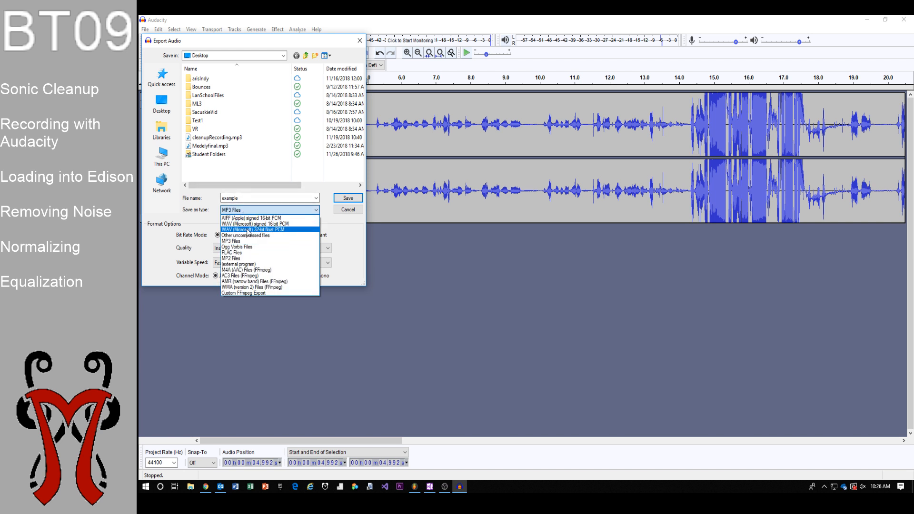
click(249, 230)
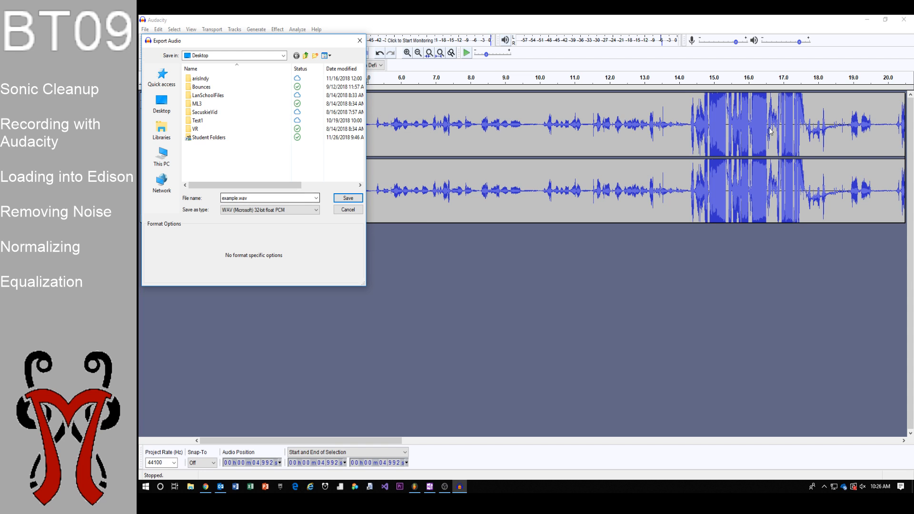
drag(253, 41, 327, 116)
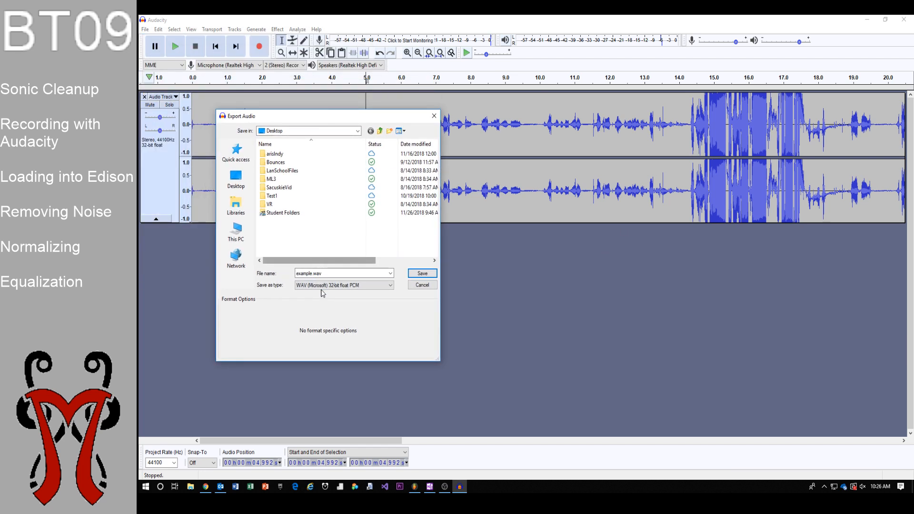
double_click(311, 275)
click(320, 272)
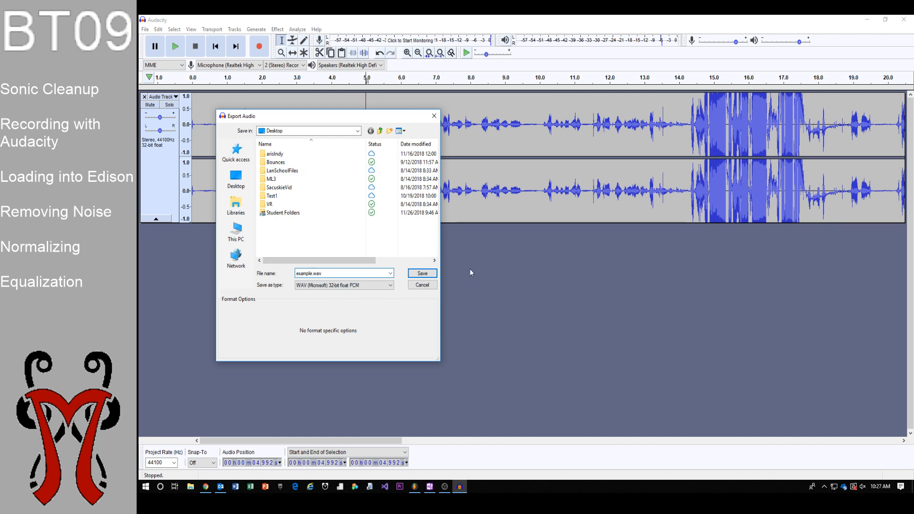
click(423, 274)
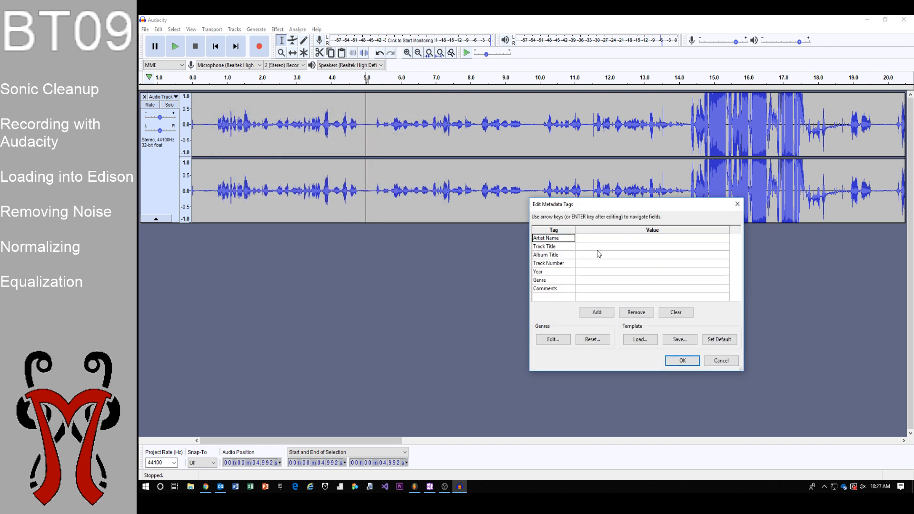
Leave all metadata tags blank, including artist, track title and album title, and complete the WAV export
click(593, 240)
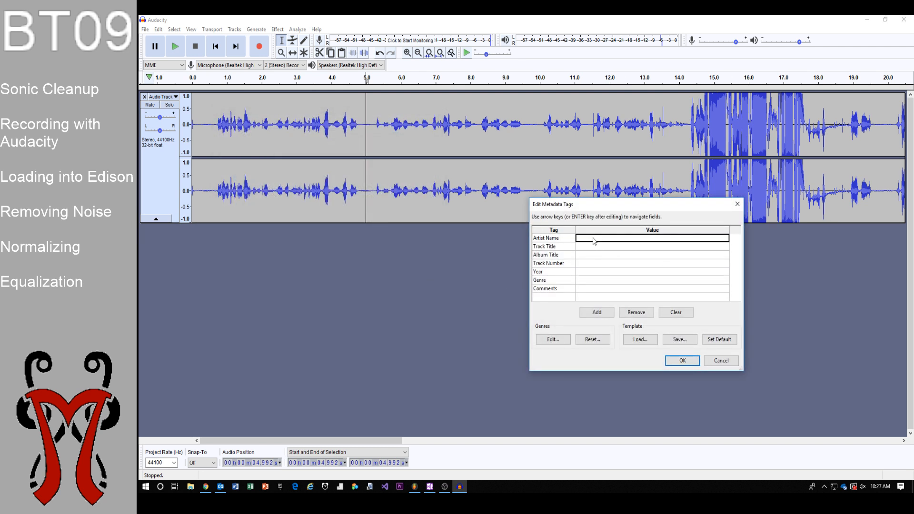
click(586, 247)
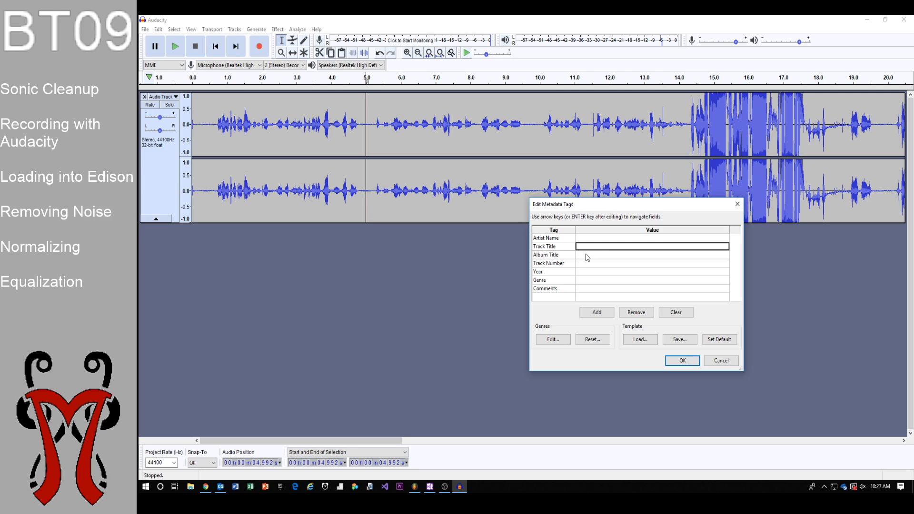
click(587, 256)
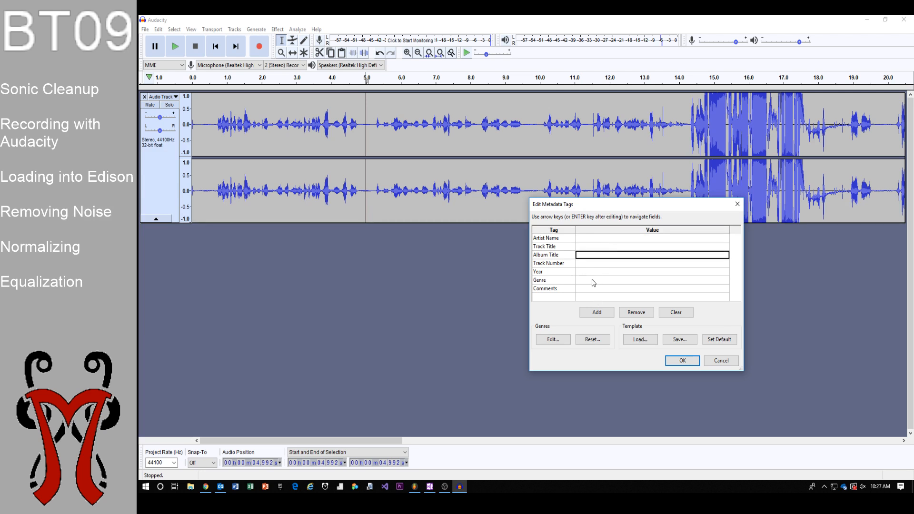
click(595, 241)
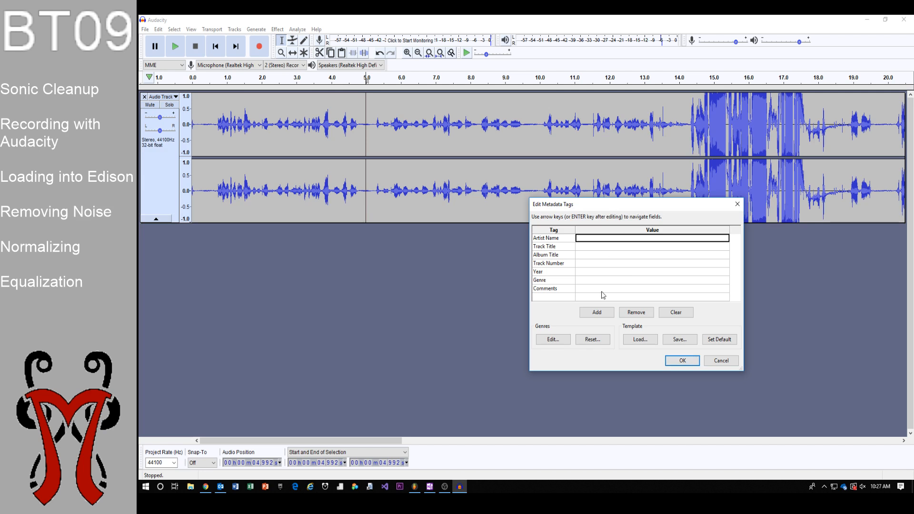
click(676, 361)
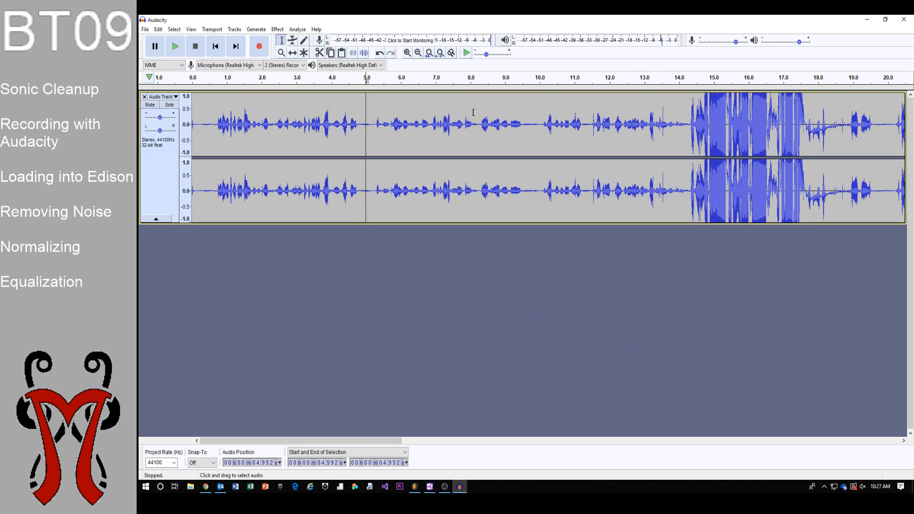
Minimize the open windows to reveal the desktop and switch to FL Studio
click(866, 19)
click(890, 24)
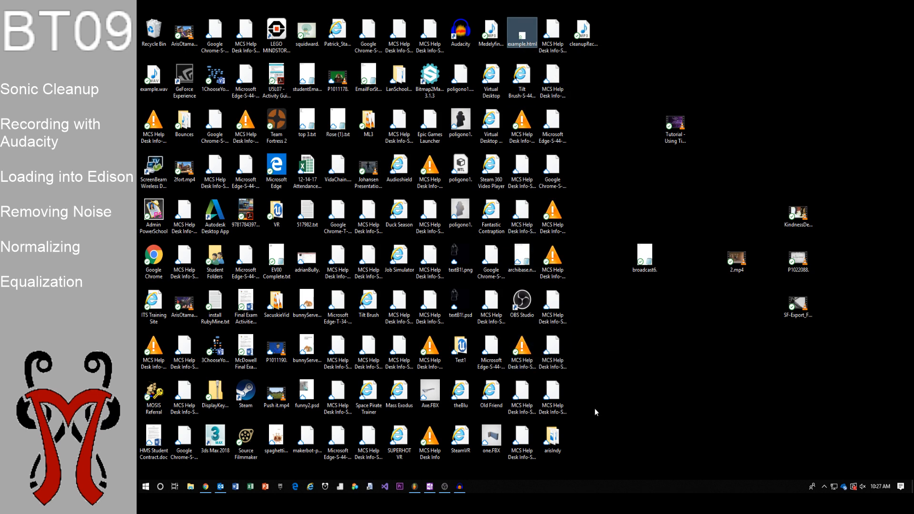
click(413, 490)
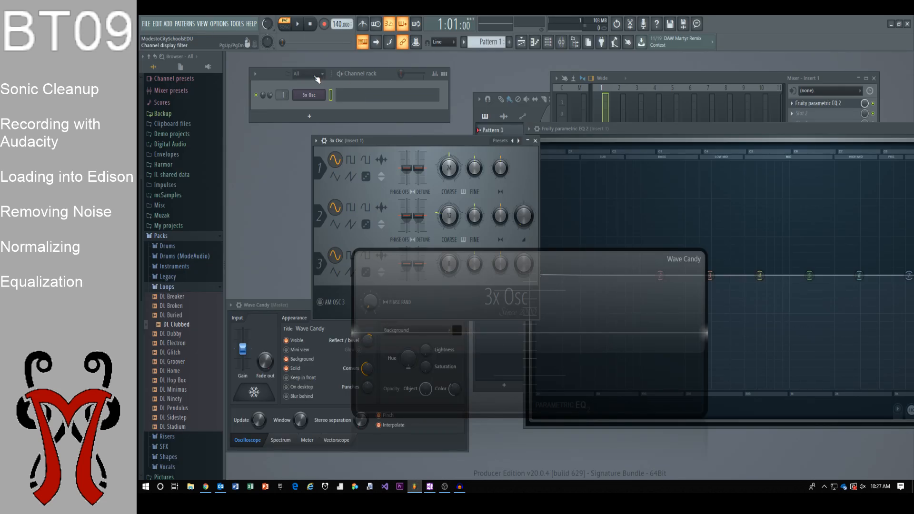
Create a new project from the Minimal Empty template without saving the current one, and move the channel rack beside the browser
drag(280, 76, 375, 123)
click(146, 26)
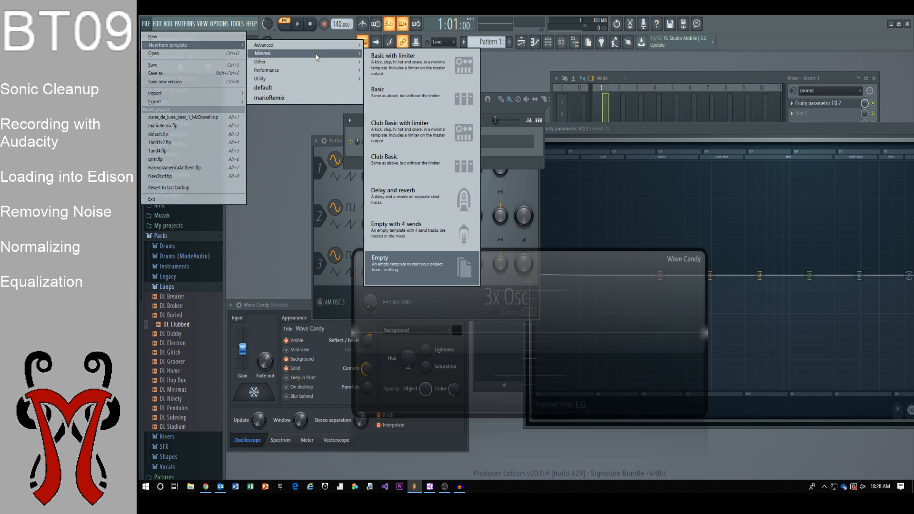
click(426, 261)
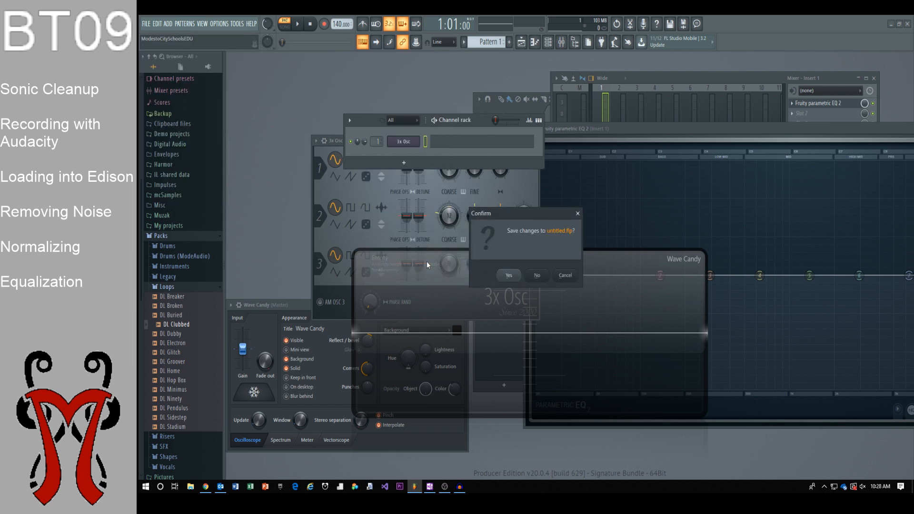
click(537, 276)
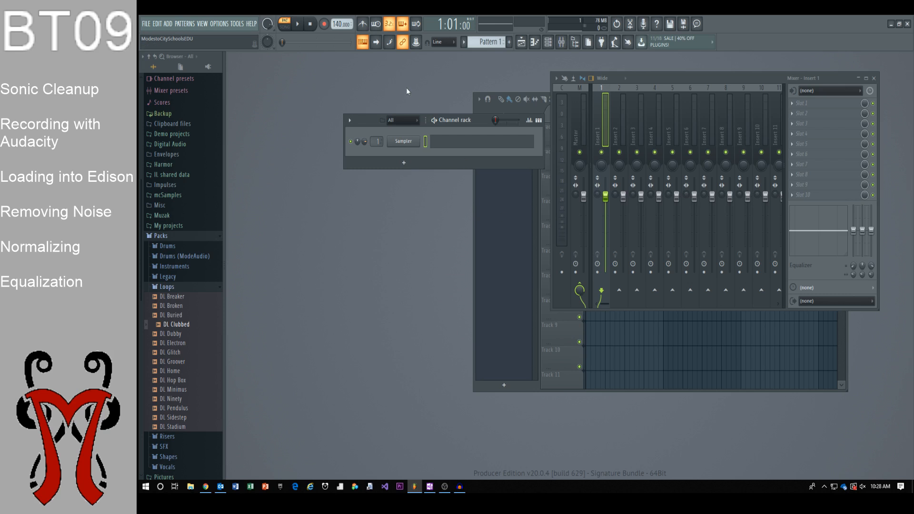
drag(374, 122, 284, 80)
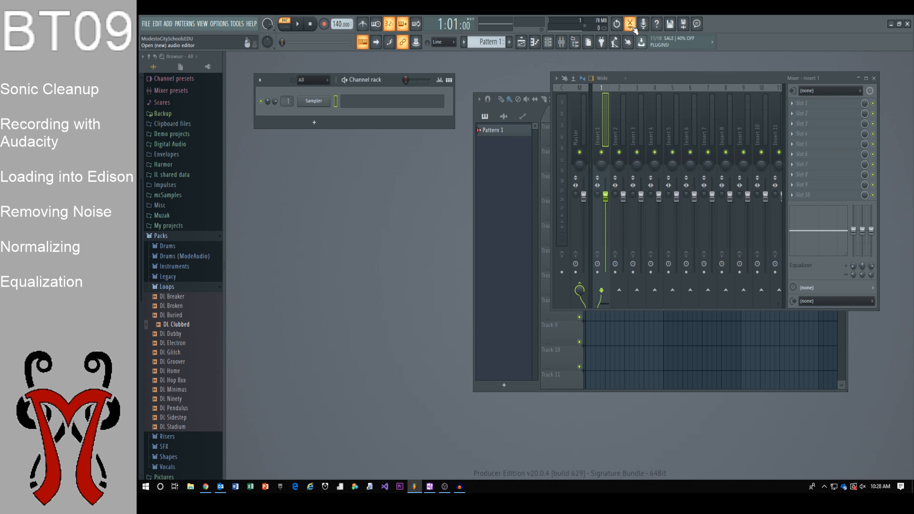
Open a new Edison audio editor on the master track, magnifying the screen to 500% while locating its command
key(super+plus)
key(super+plus)
key(super+plus)
key(super+plus)
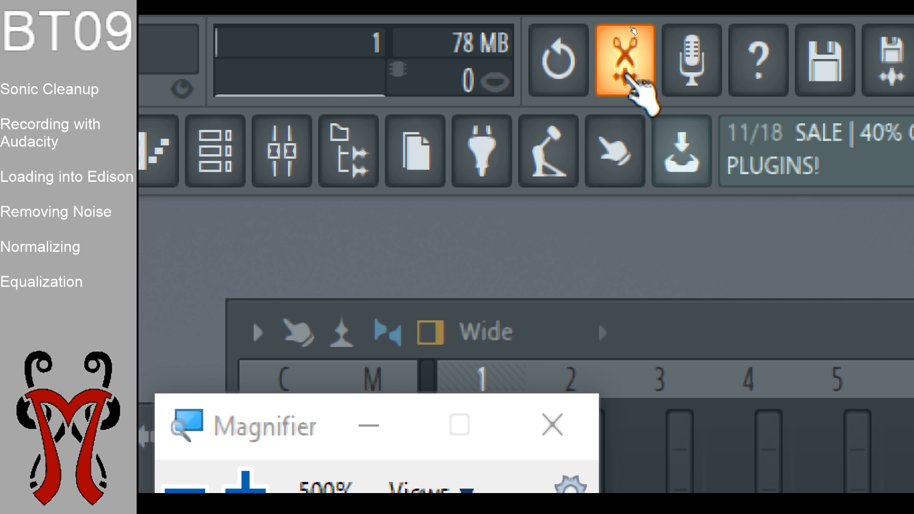
click(629, 76)
key(super+Escape)
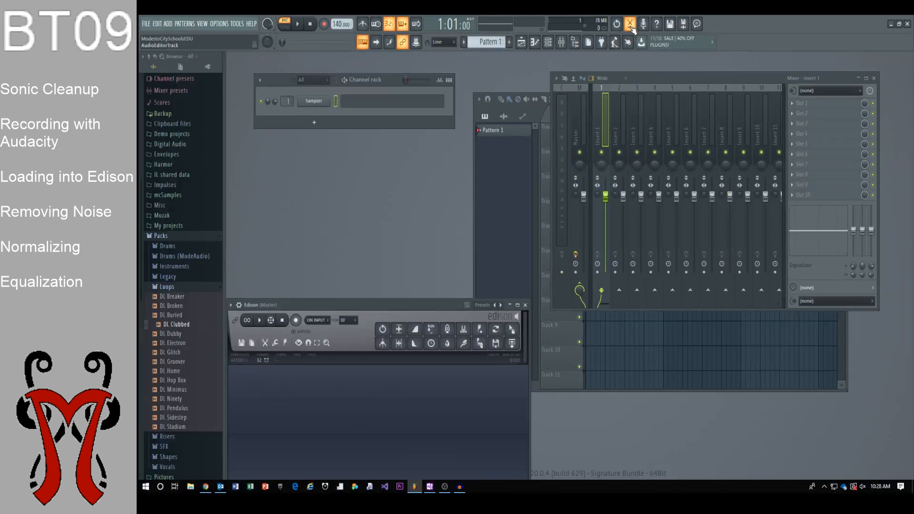
Move the Edison window up over the mixer and playlist and enlarge it to a wide editing area
drag(408, 309, 617, 119)
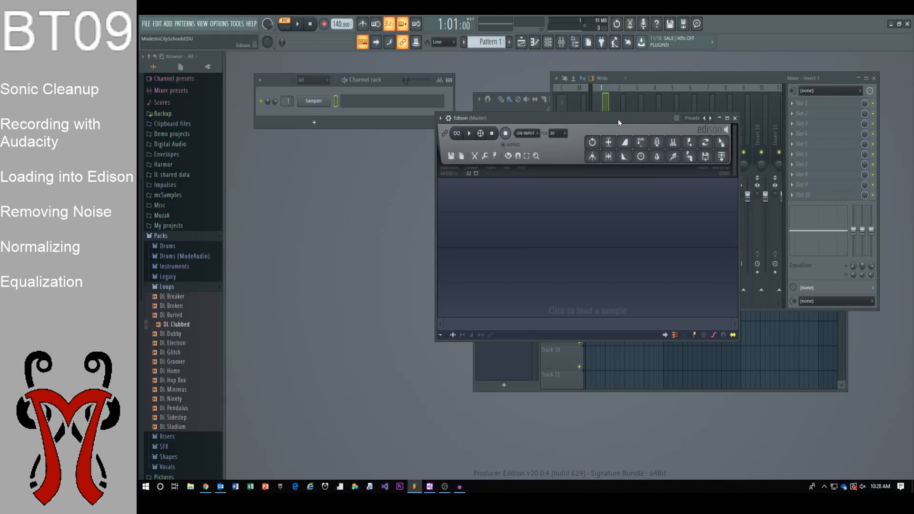
drag(436, 341, 291, 367)
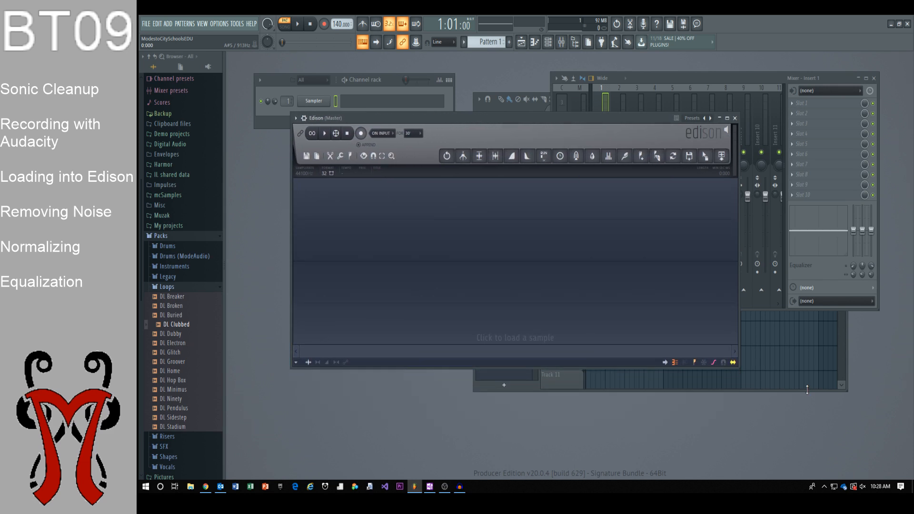
drag(737, 368, 846, 381)
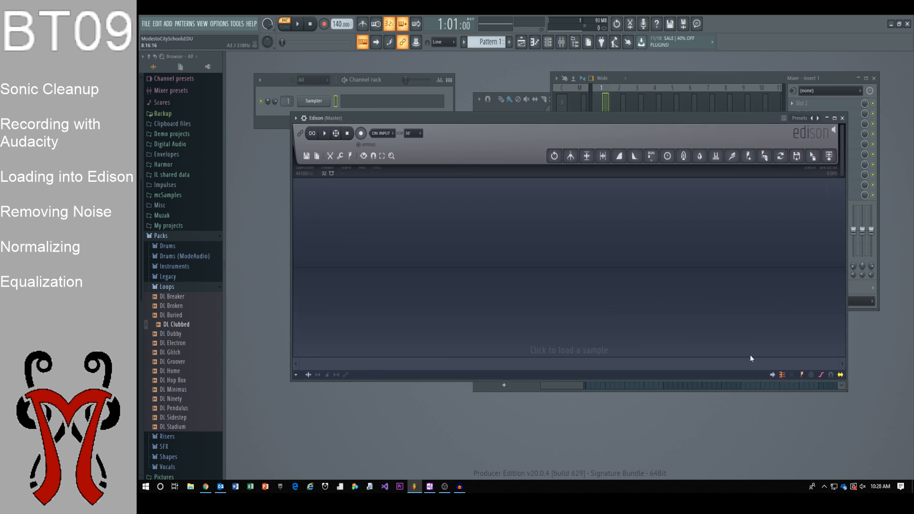
Load the sample example.wav from the Desktop into Edison
click(306, 156)
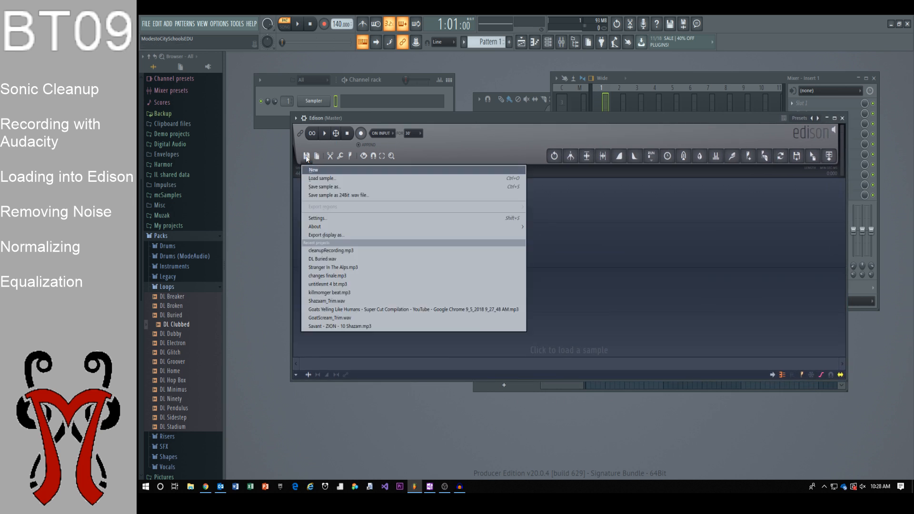
click(315, 178)
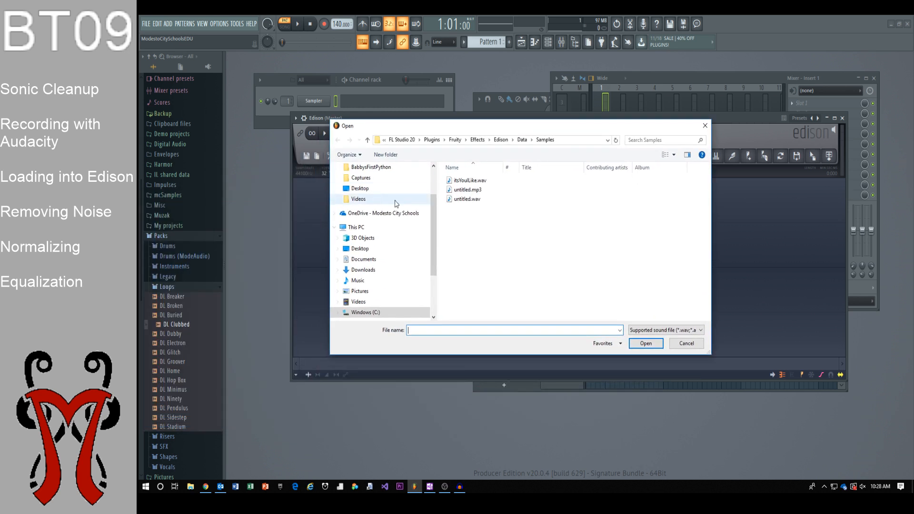
click(377, 250)
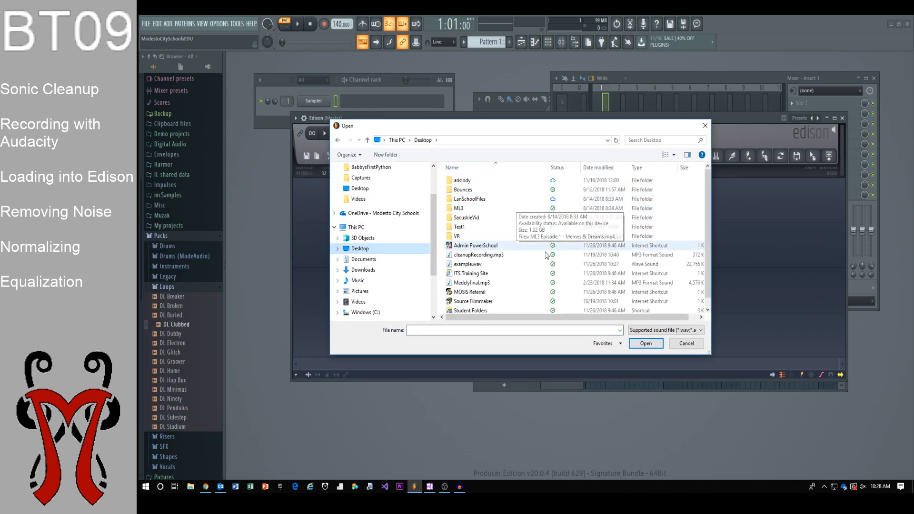
click(470, 264)
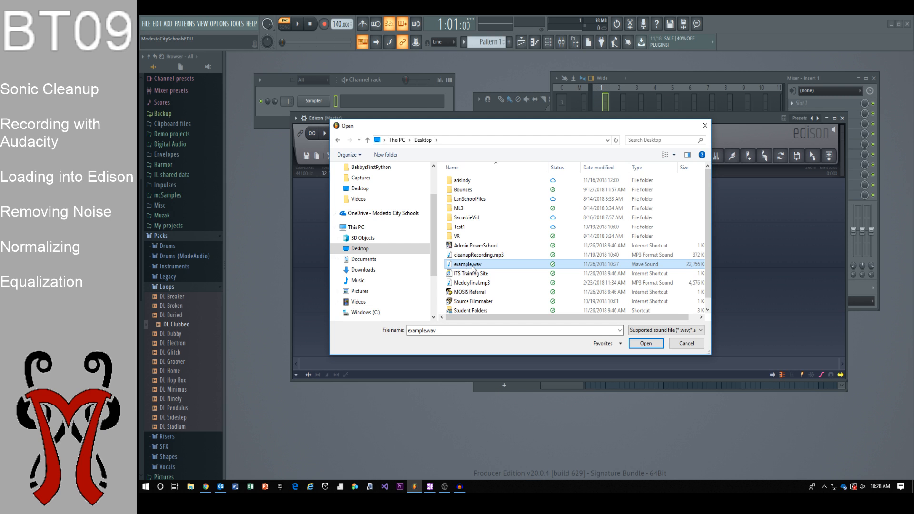
click(658, 343)
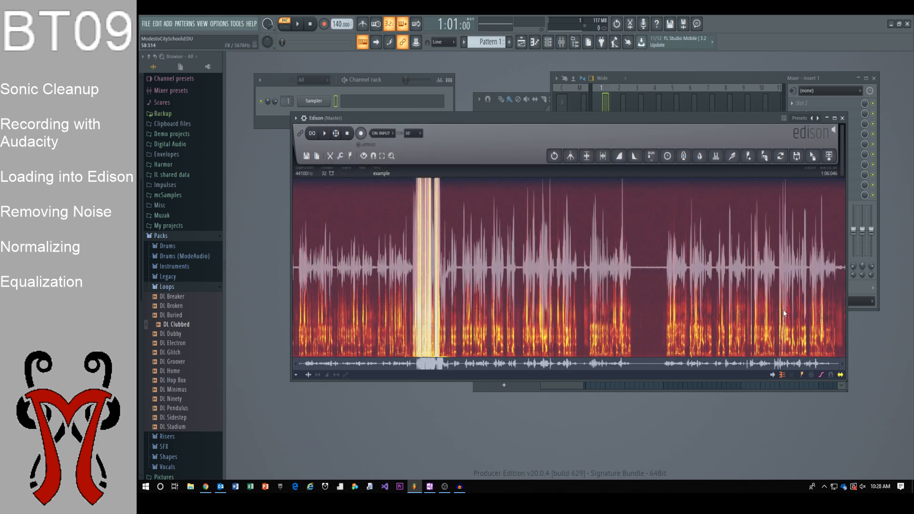
Select the sample from its start to about 14.3 s, ending just before the loud burst
drag(412, 255, 292, 268)
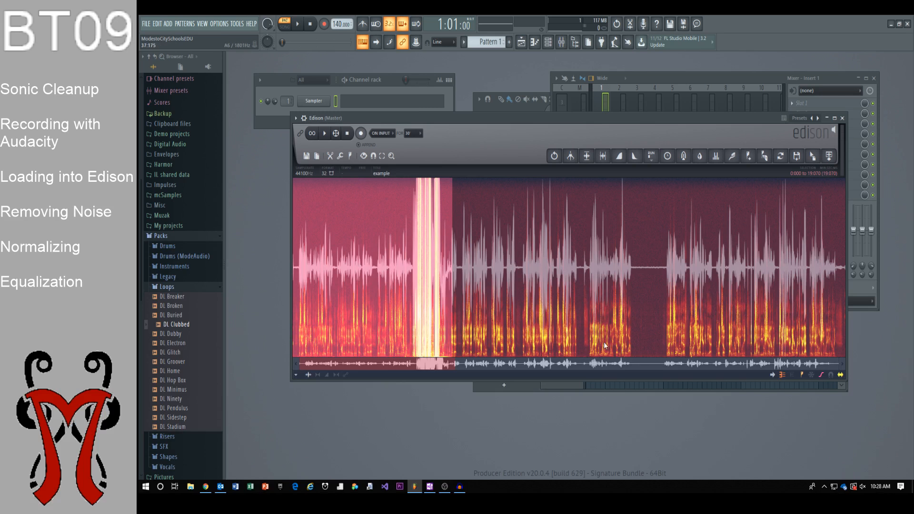
scroll(403, 279, up, 5)
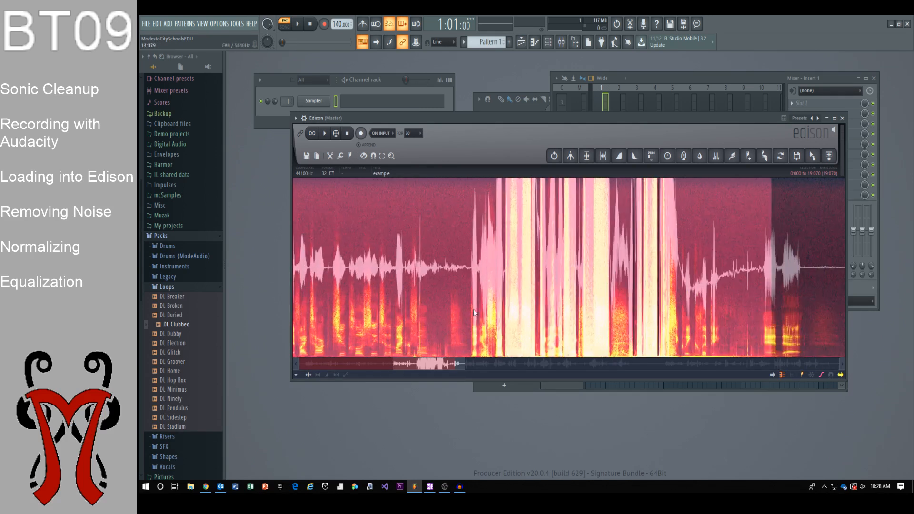
scroll(656, 317, down, 2)
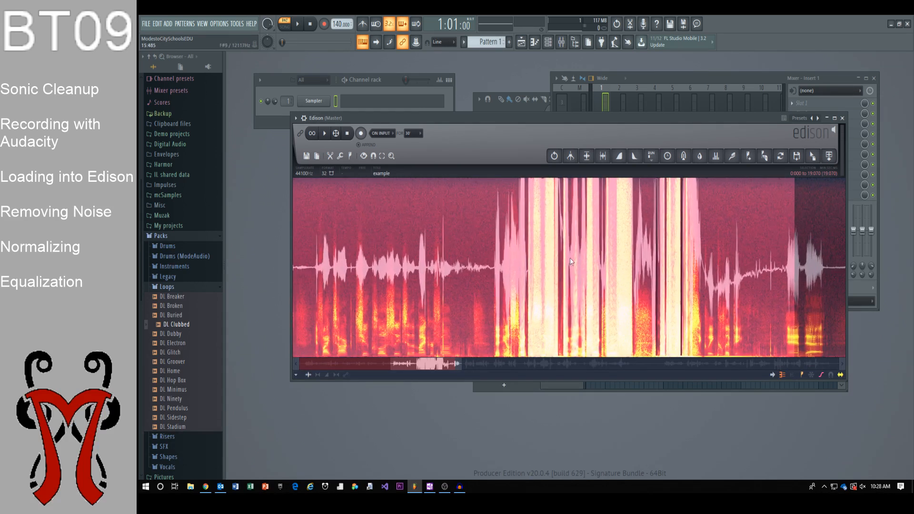
right_click(492, 256)
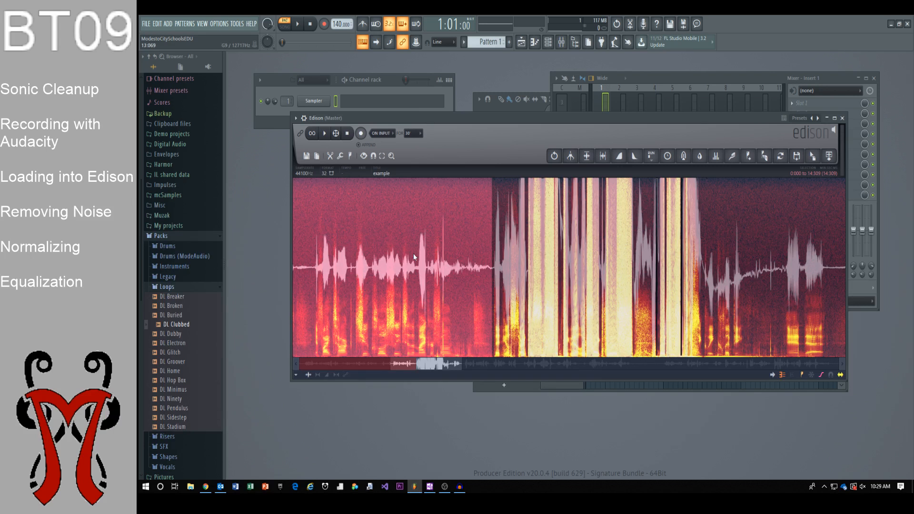
mouse_move(491, 269)
mouse_down()
mouse_move(502, 264)
mouse_move(421, 261)
mouse_move(493, 262)
mouse_up()
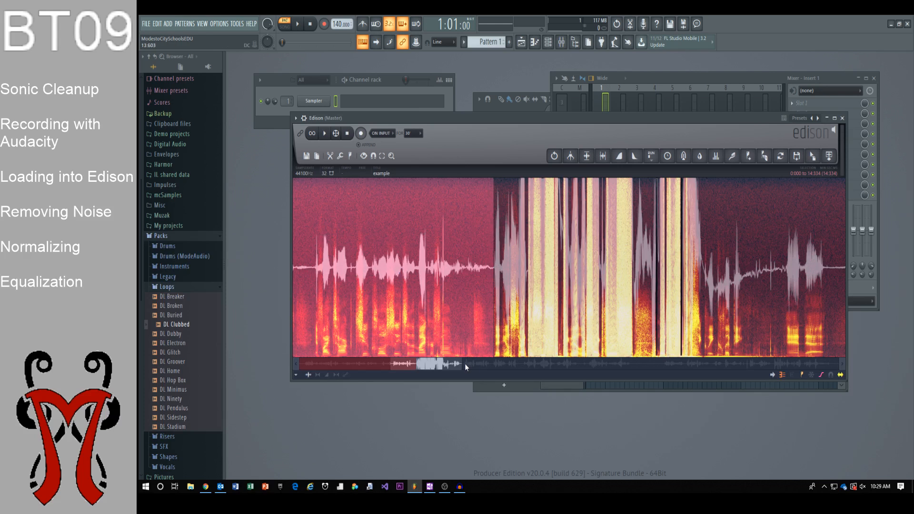
Select the final quiet stretch and speech from about 40.5 s to the end, play part of it, and trim the sample to this selection
drag(464, 363, 785, 363)
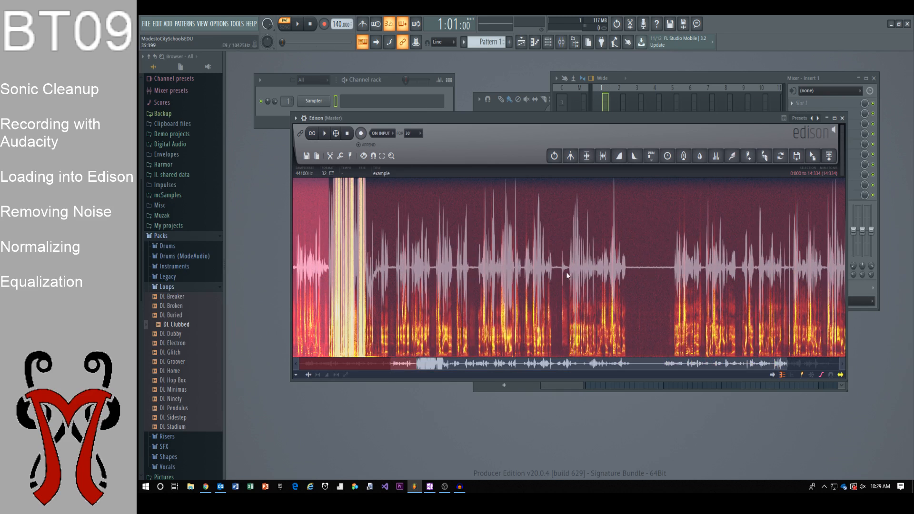
drag(552, 255, 902, 262)
drag(312, 250, 555, 269)
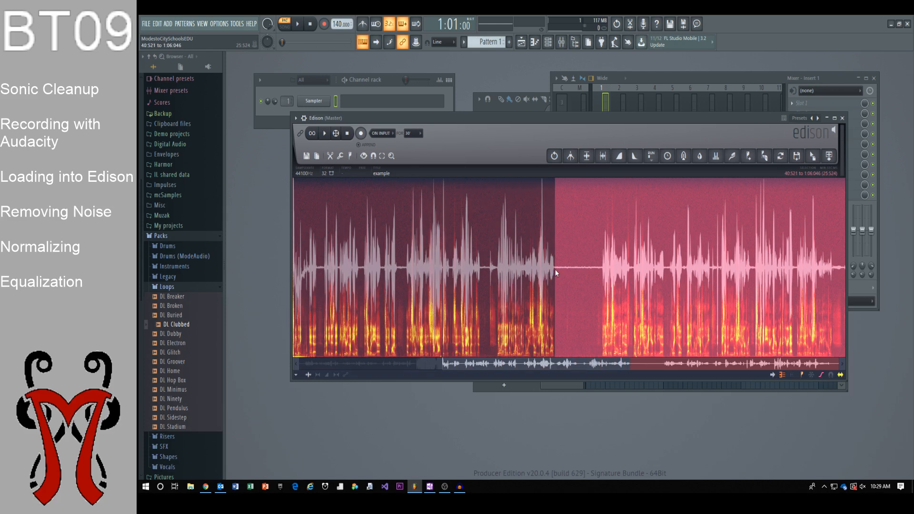
click(325, 134)
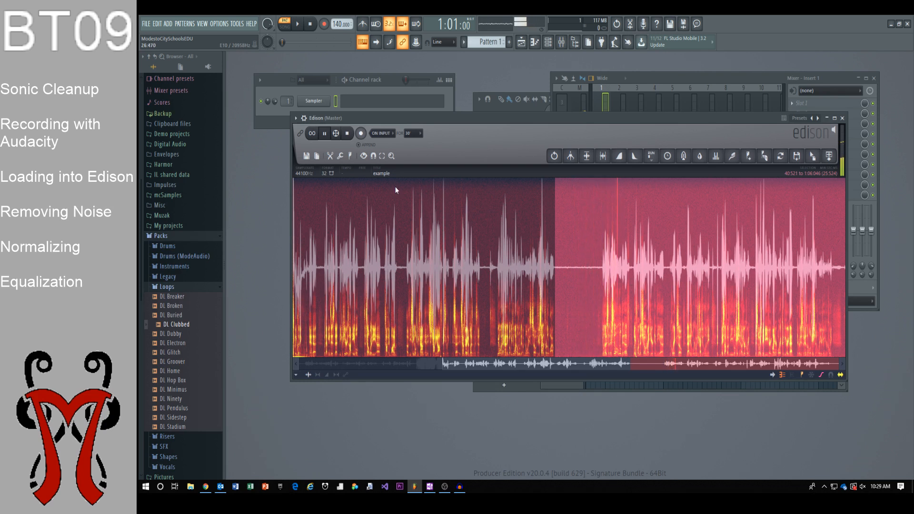
click(325, 135)
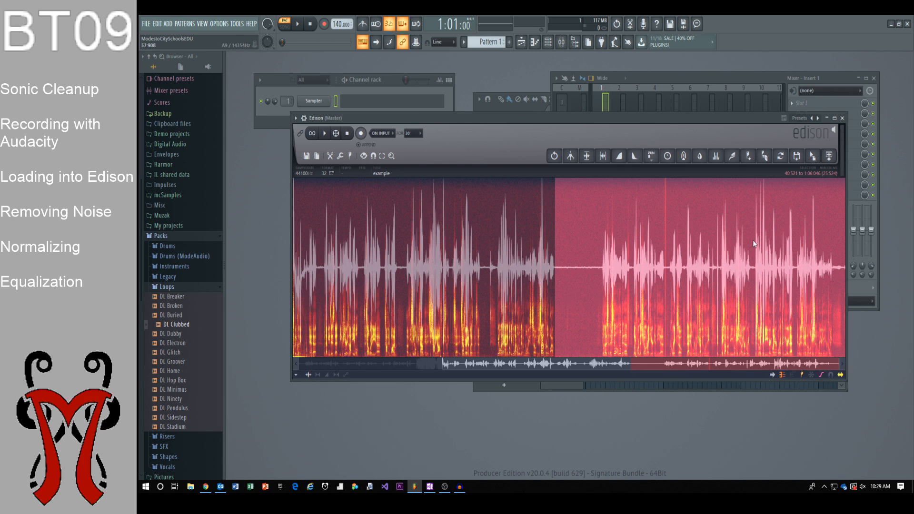
right_click(657, 236)
mouse_move(671, 256)
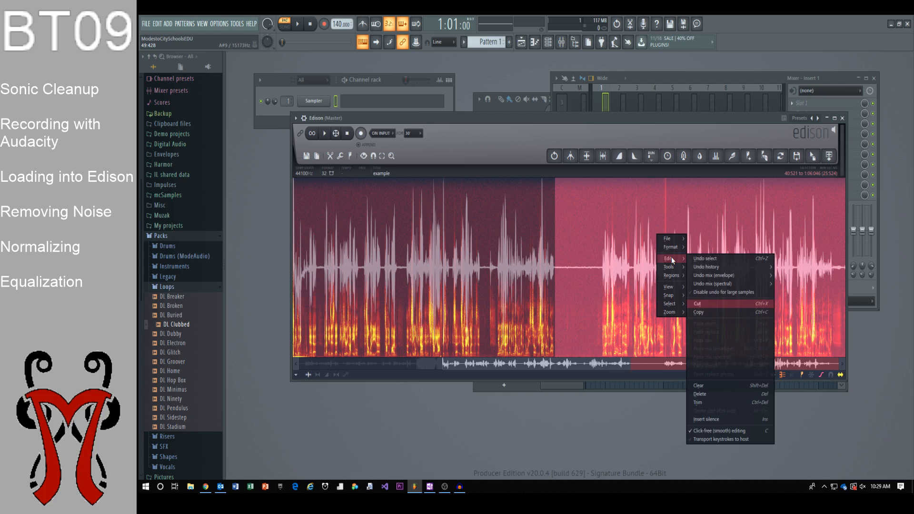
click(762, 401)
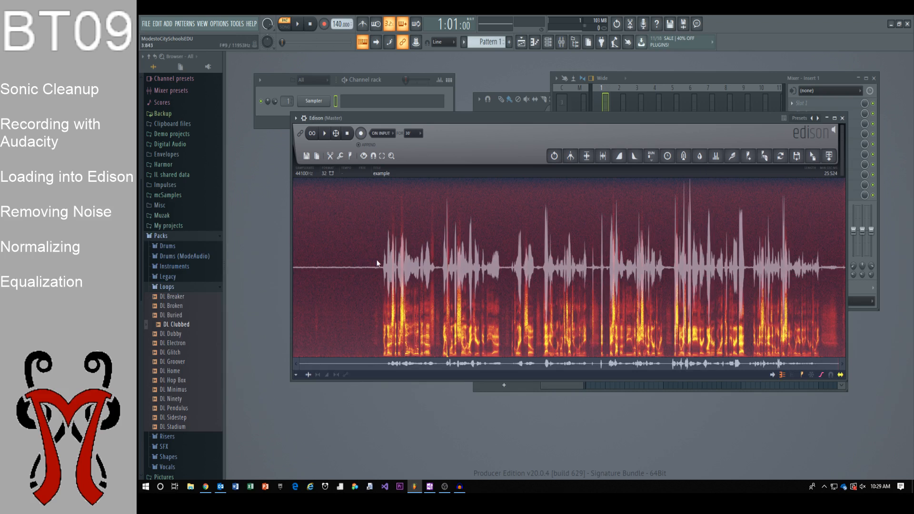
Select the whole trimmed sample and acquire a noise profile from it with the Clean up (denoise) tool
drag(378, 261, 866, 270)
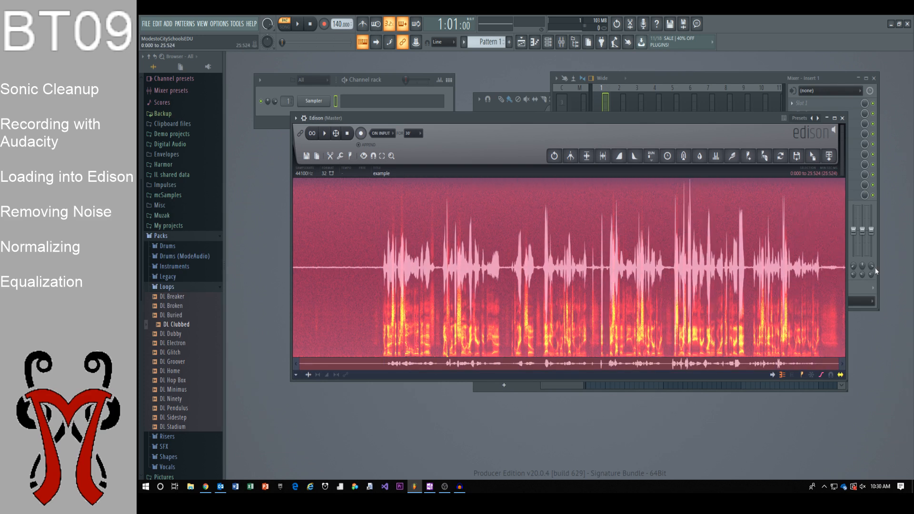
click(736, 159)
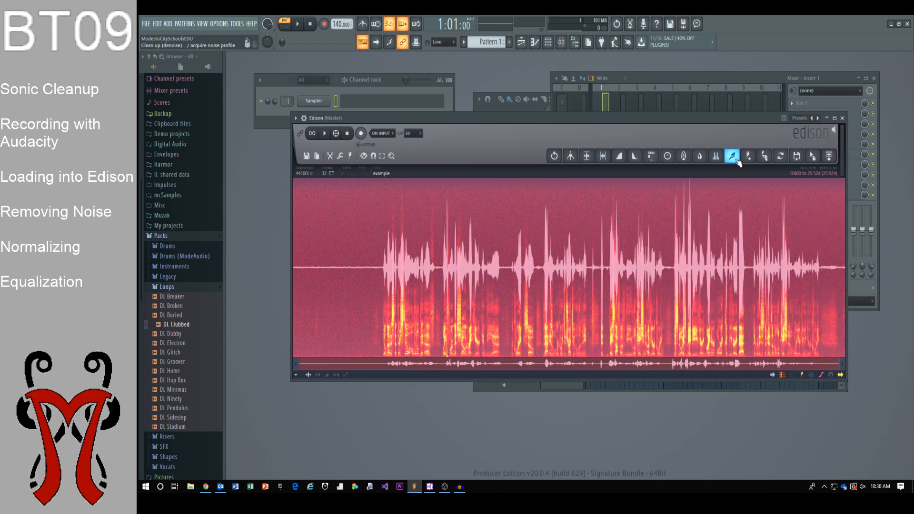
key(super+plus)
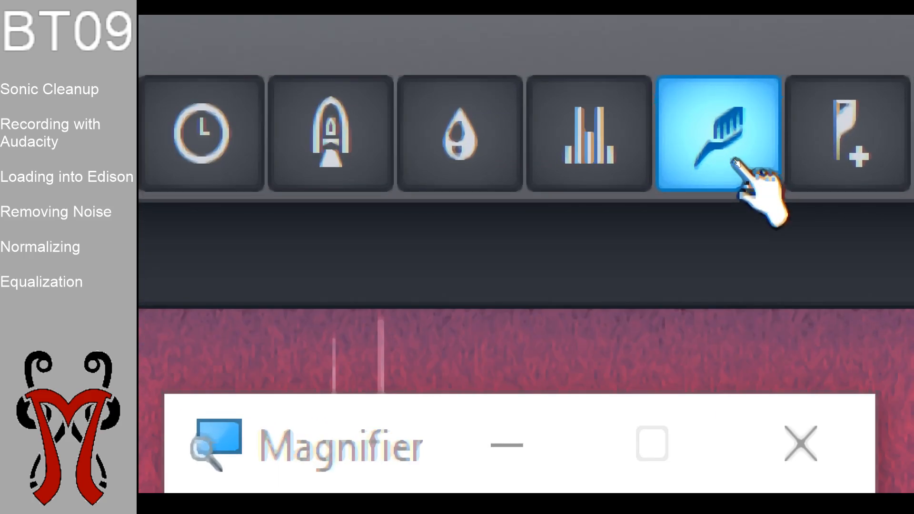
key(super+Escape)
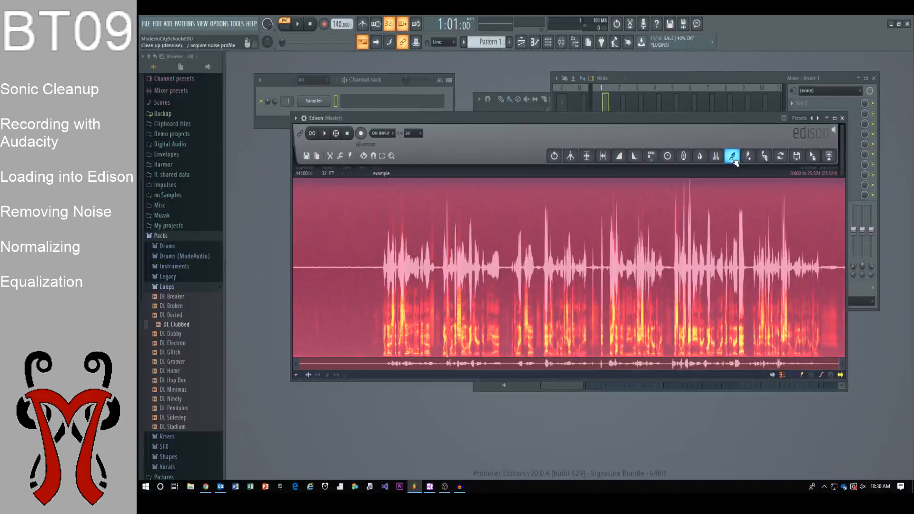
click(731, 157)
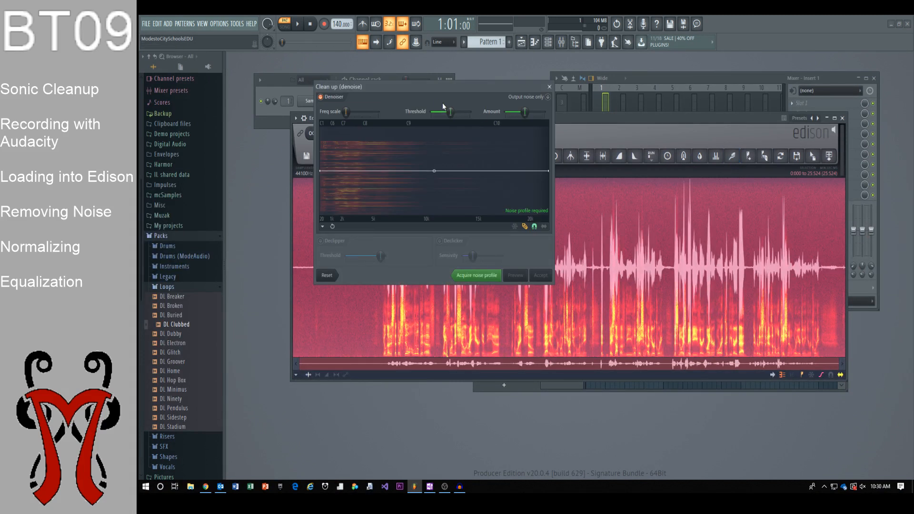
drag(424, 88, 592, 185)
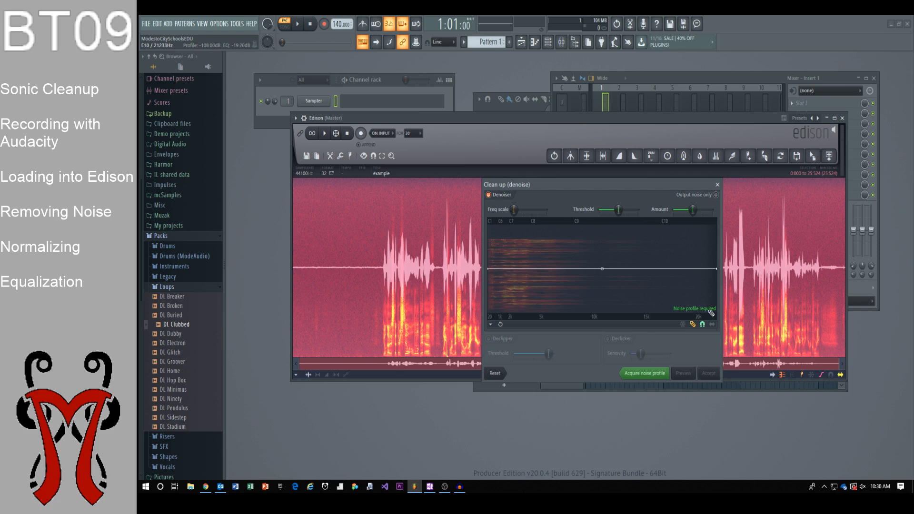
click(653, 375)
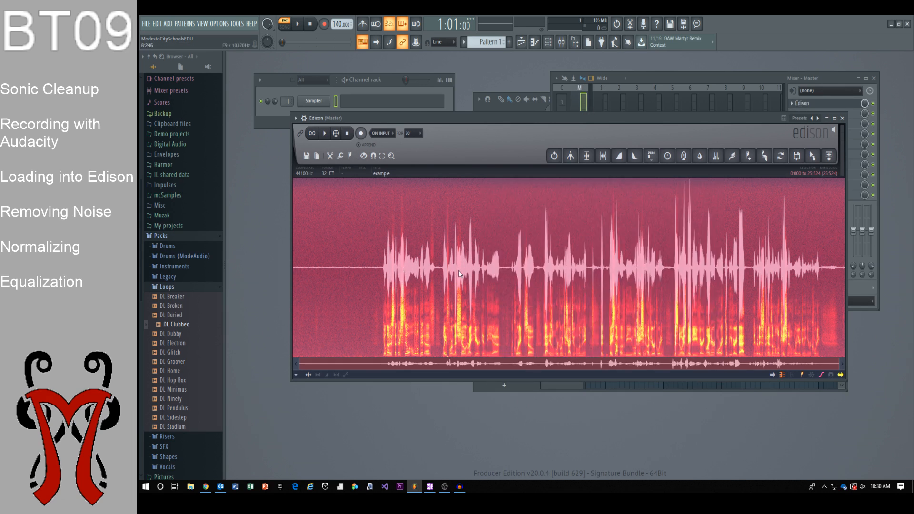
Select only the silent opening of about 4 s and acquire the denoiser's noise profile from it
drag(293, 260, 262, 258)
drag(812, 296, 379, 272)
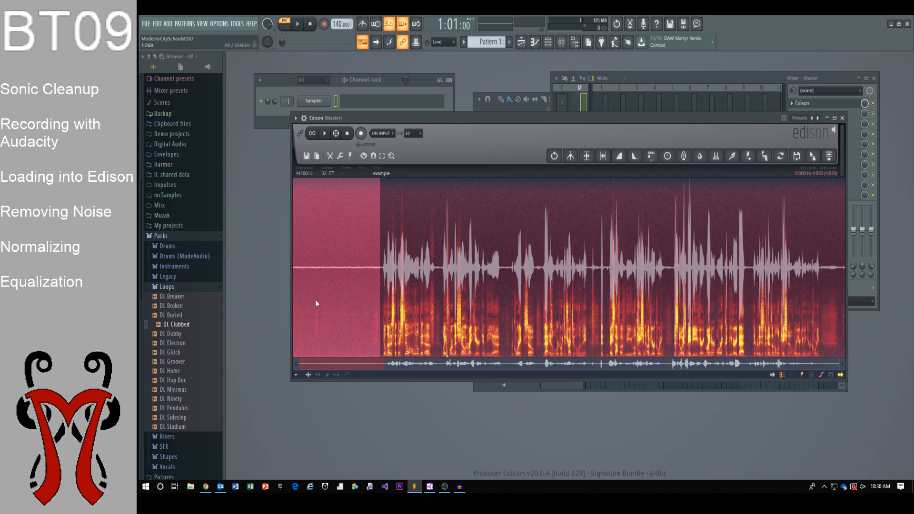
click(732, 156)
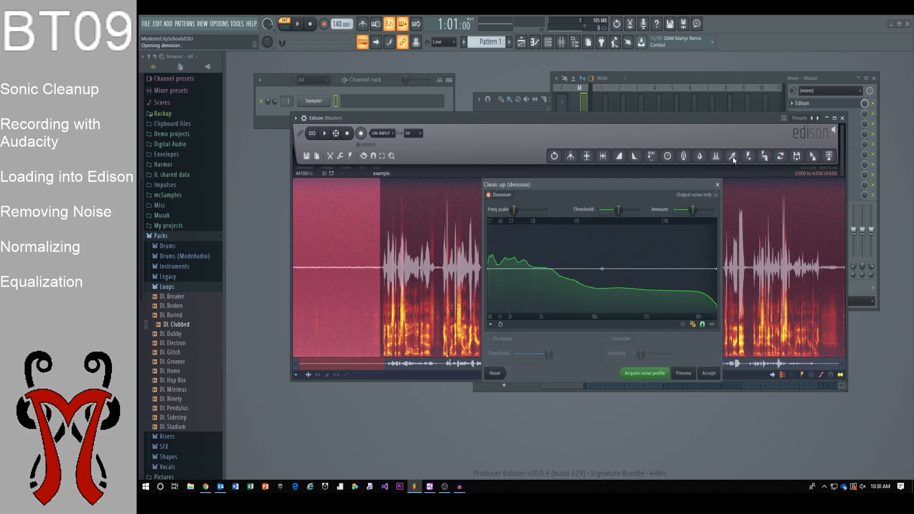
click(639, 374)
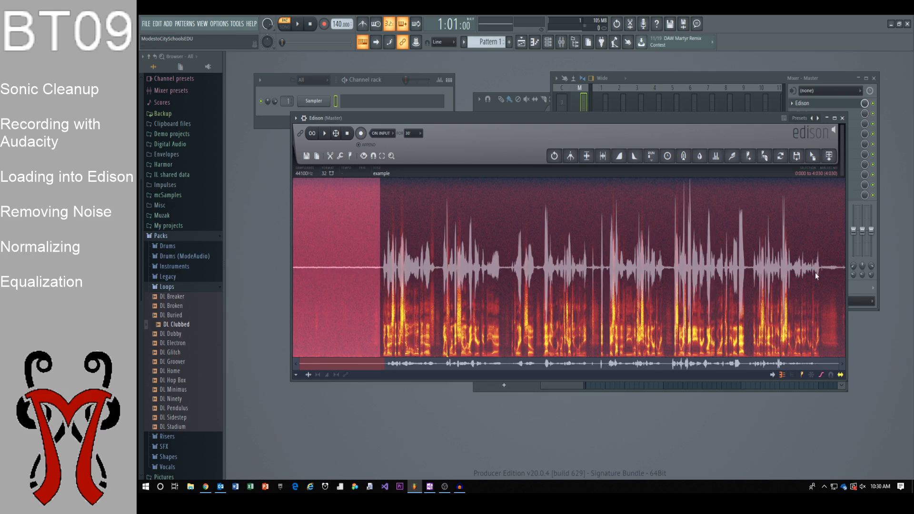
Select the whole sample and apply the denoiser to it using the acquired noise profile
drag(395, 257, 863, 265)
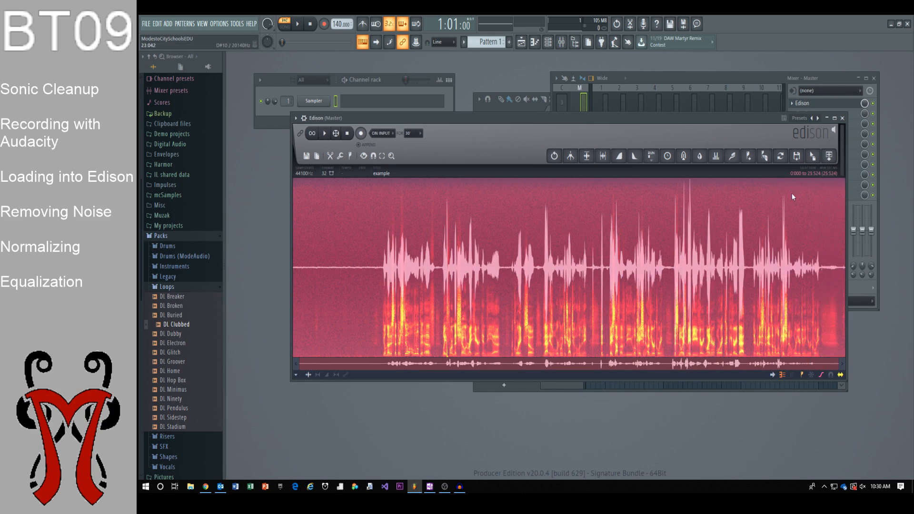
click(732, 158)
drag(607, 183, 717, 68)
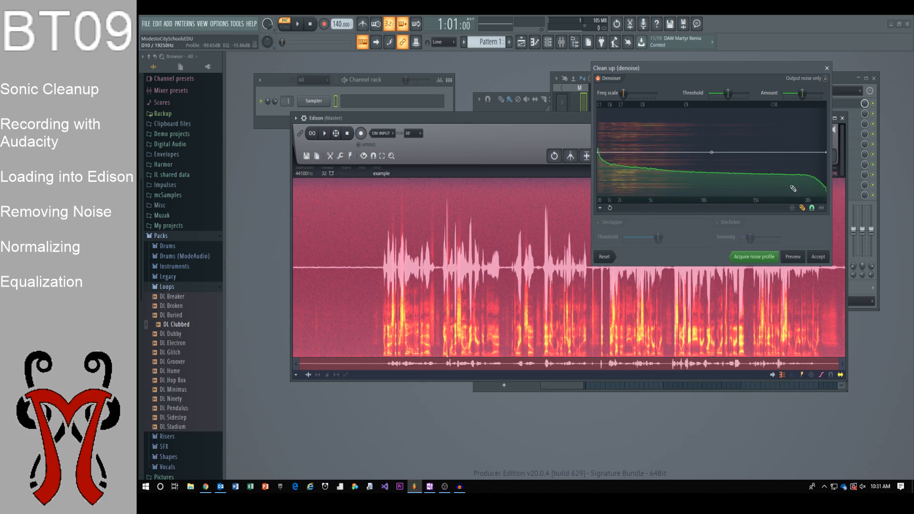
click(817, 256)
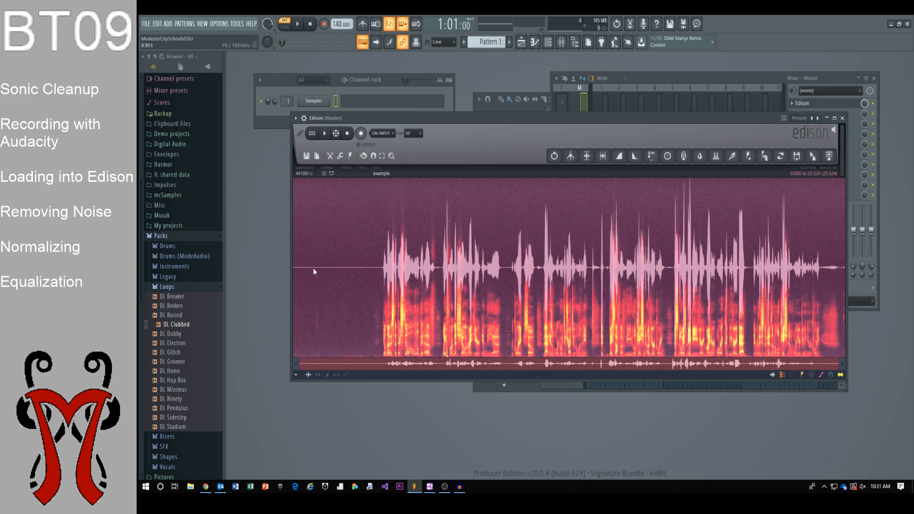
Examine the denoised silent opening up close and play the start of the cleaned sample
scroll(314, 269, up, 2)
scroll(325, 274, up, 5)
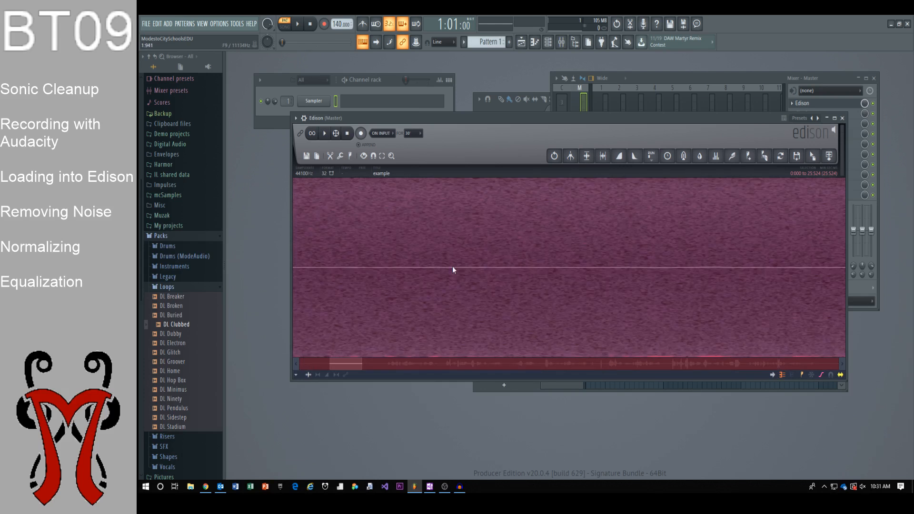
scroll(557, 276, up, 4)
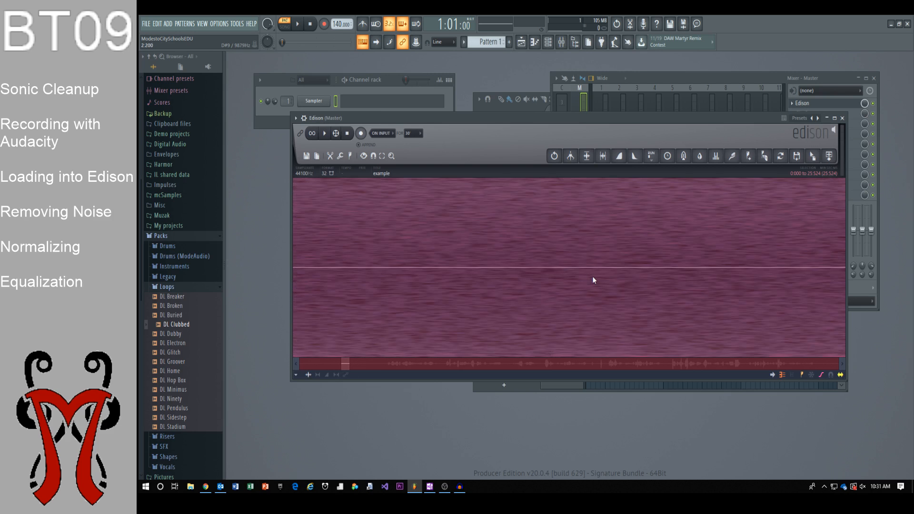
scroll(593, 277, down, 10)
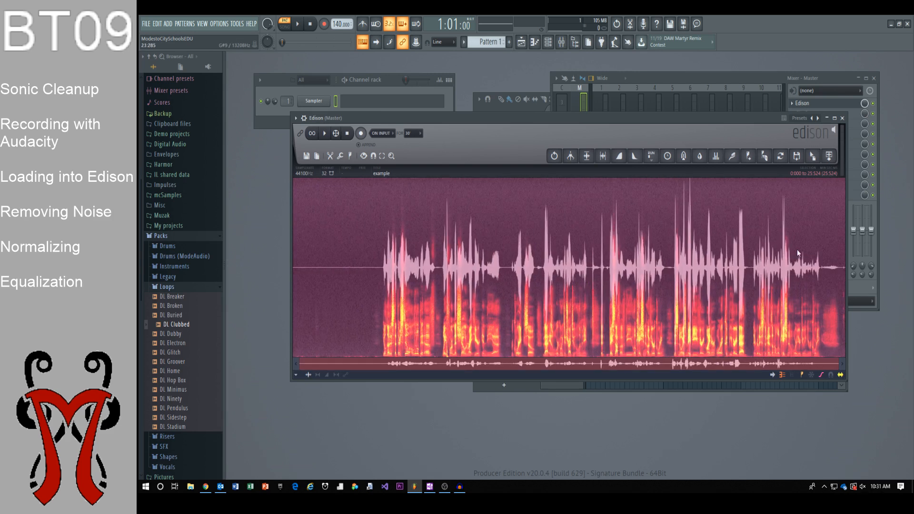
click(324, 133)
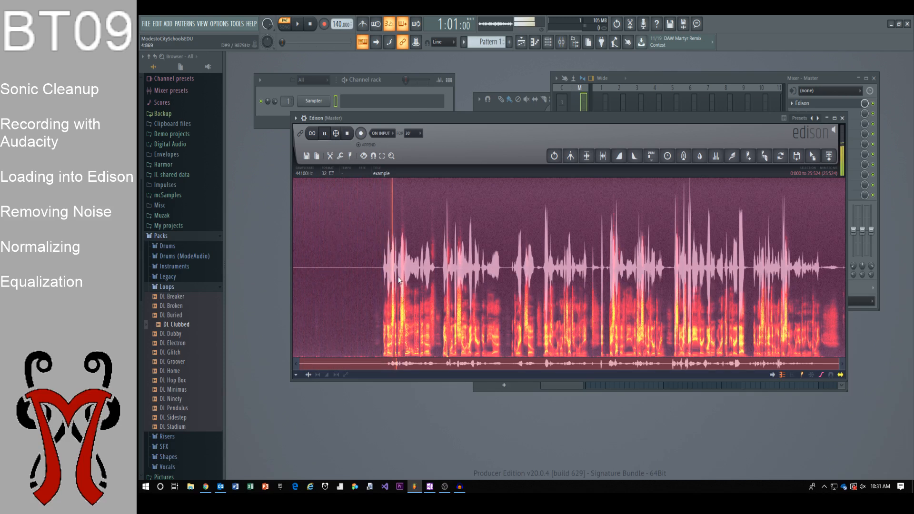
click(325, 134)
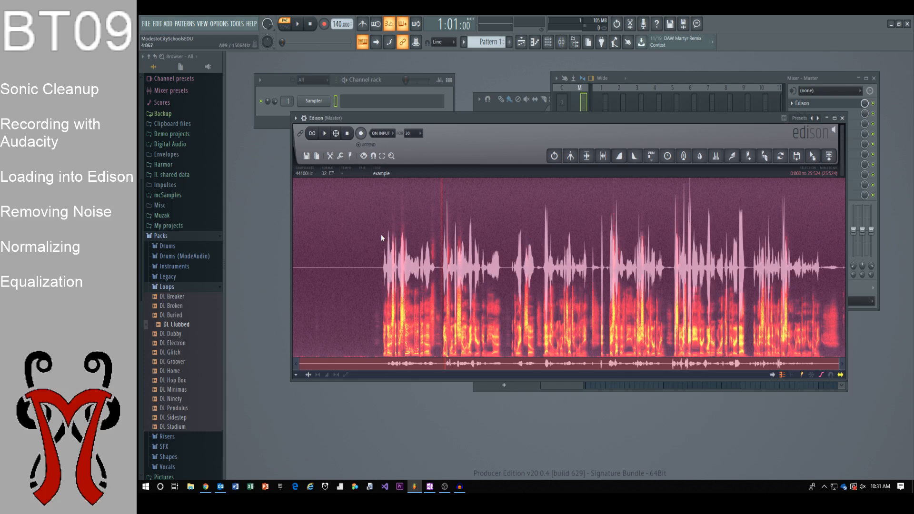
Locate the Normalize tool under screen magnification and check the waveform's highest peak with the whole sample selected
drag(331, 225, 292, 227)
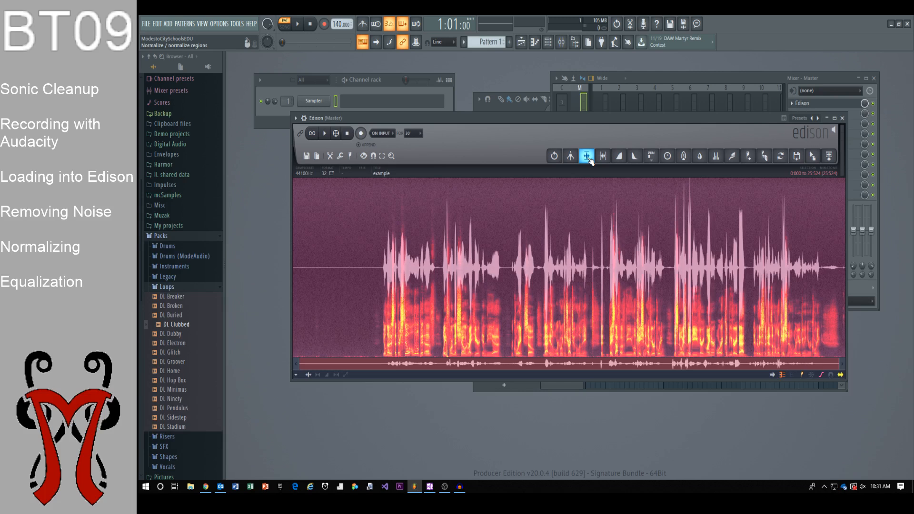
key(super+plus)
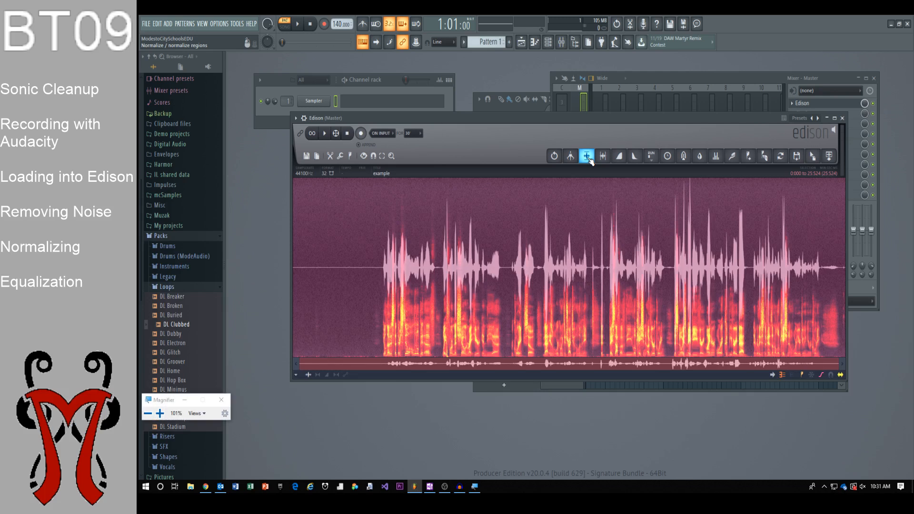
key(super+Escape)
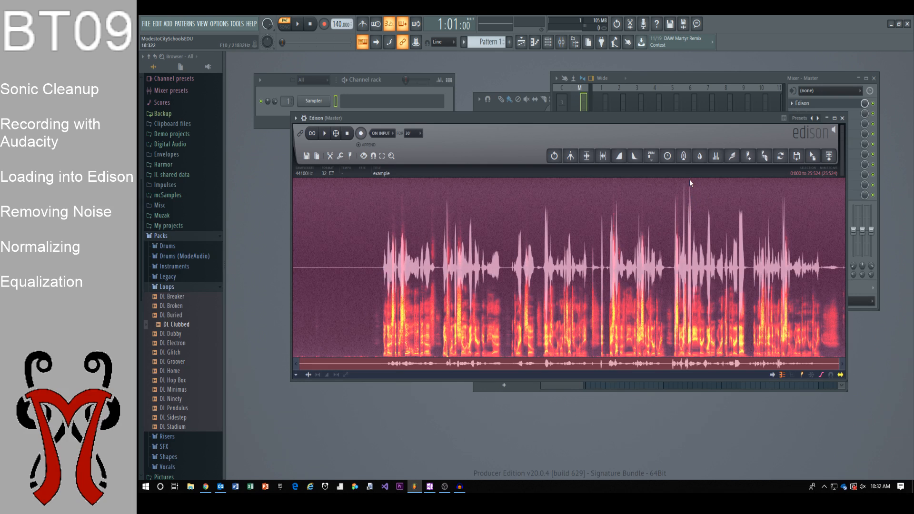
drag(689, 179, 911, 183)
Move the Edison window aside to uncover the mixer, and move the mixer away from the playlist
drag(762, 134, 726, 158)
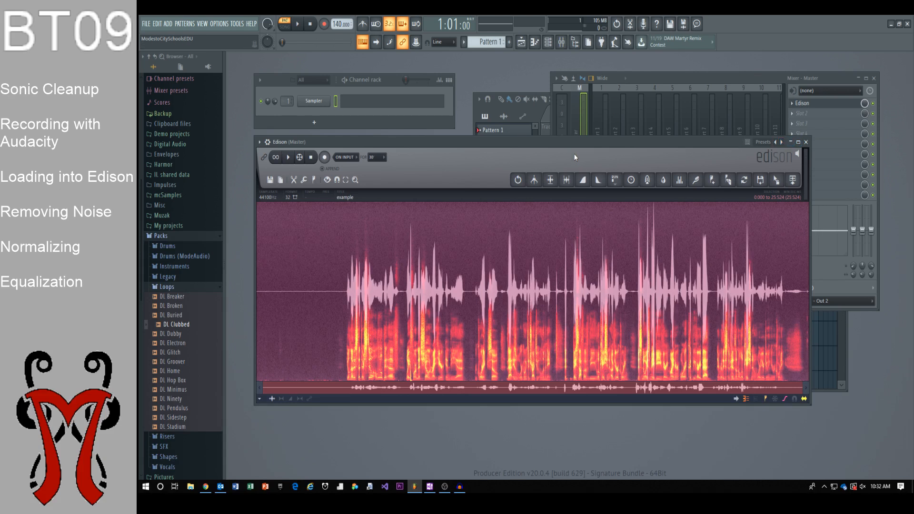
drag(566, 138, 489, 135)
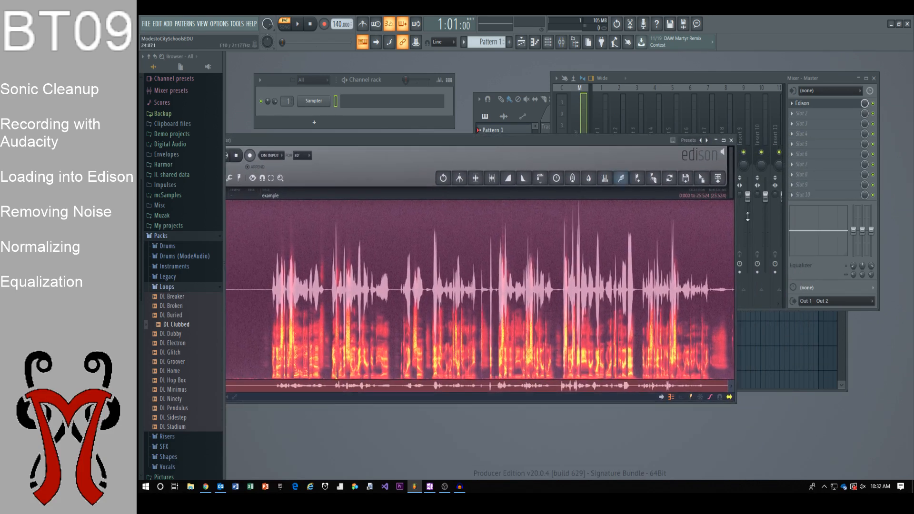
drag(742, 82, 913, 210)
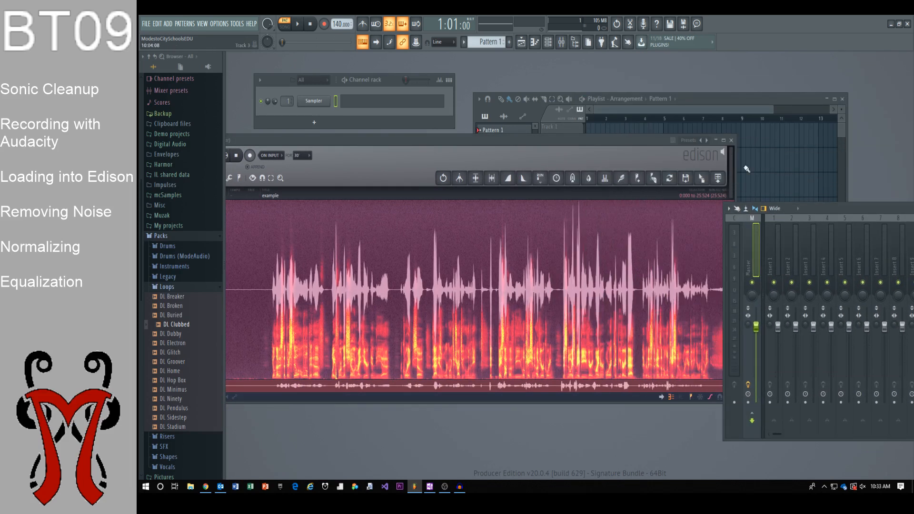
Try placing the cleaned sample on Track 1 of the playlist, fit its full length in the timeline, and delete the clip
drag(565, 139, 401, 159)
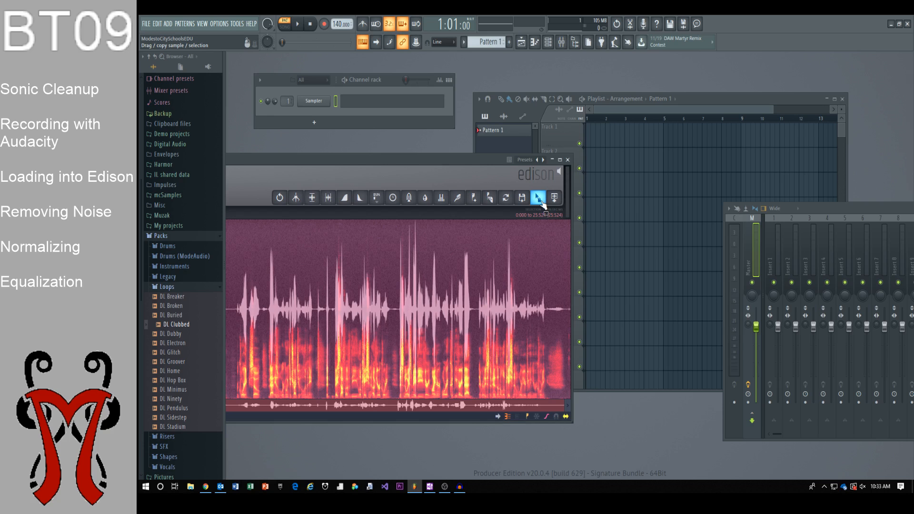
drag(541, 202, 586, 136)
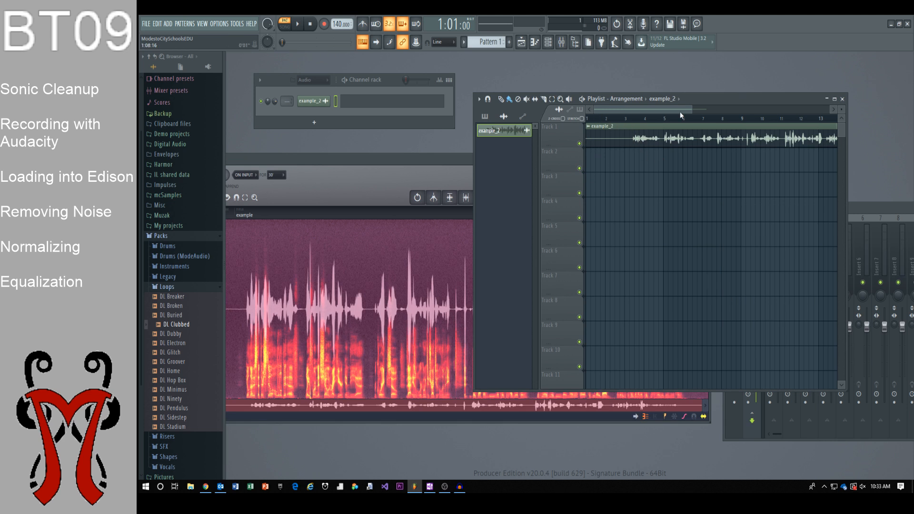
drag(690, 109, 752, 109)
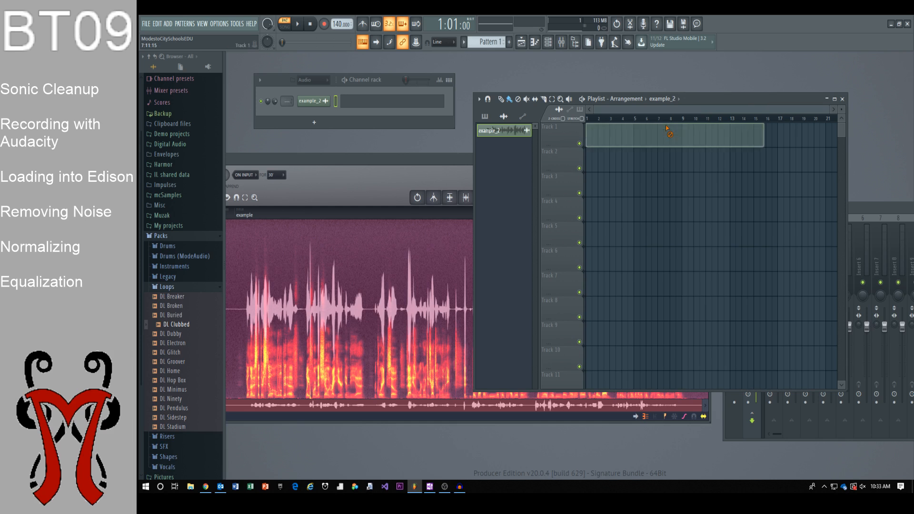
right_click(676, 128)
Send the cleaned sample from Edison to the playlist as an audio clip and bring the playlist forward
click(438, 166)
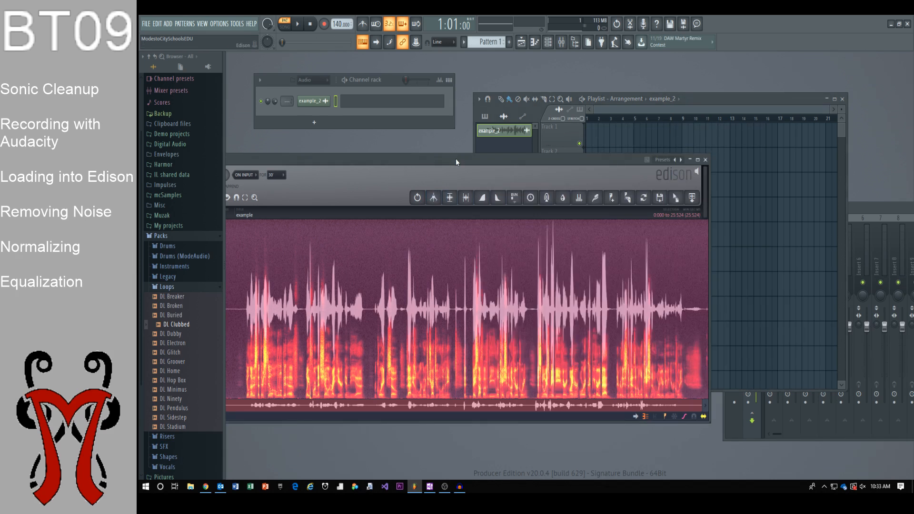
click(695, 201)
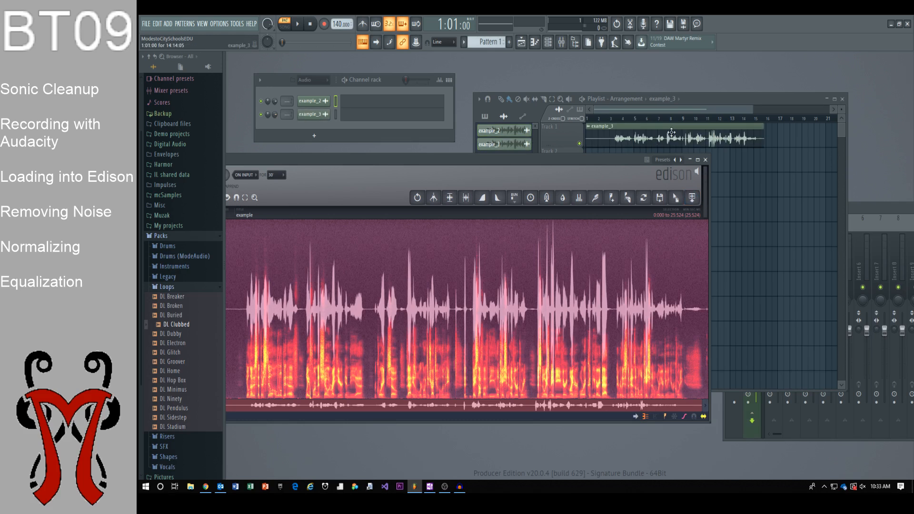
click(704, 99)
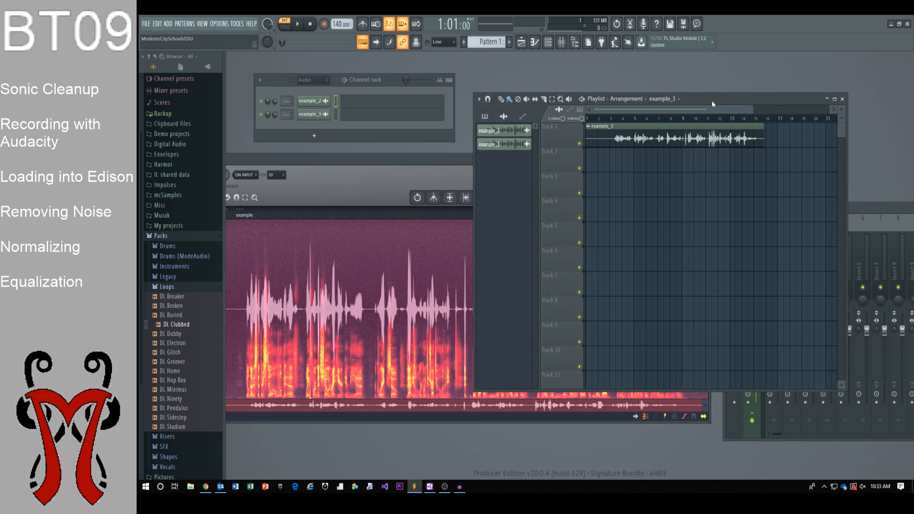
Rearrange the playlist and mixer windows so the mixer's effect slots and the channel rack are both uncovered
drag(711, 100, 547, 104)
drag(838, 207, 649, 120)
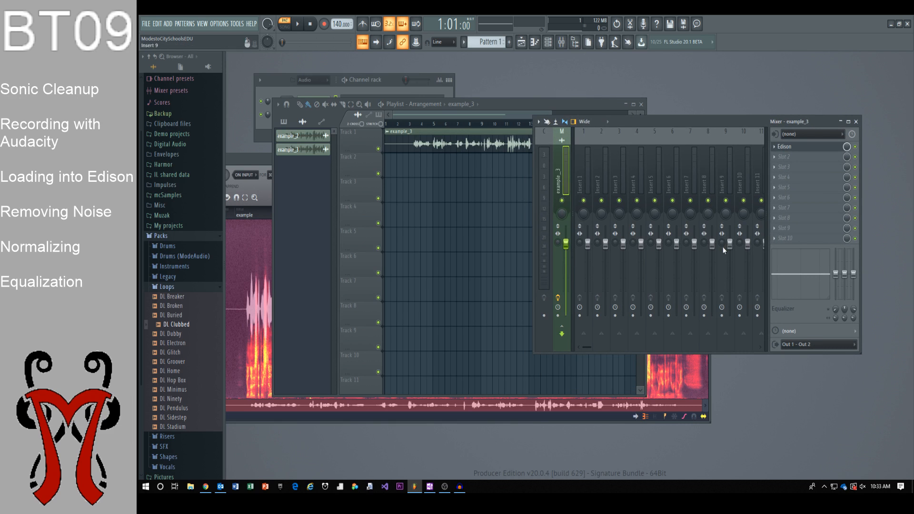
click(526, 109)
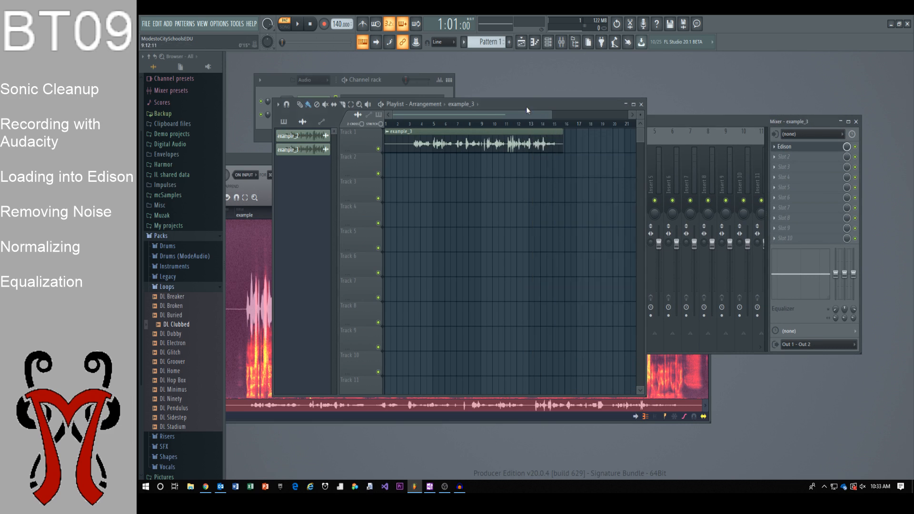
drag(526, 106, 505, 168)
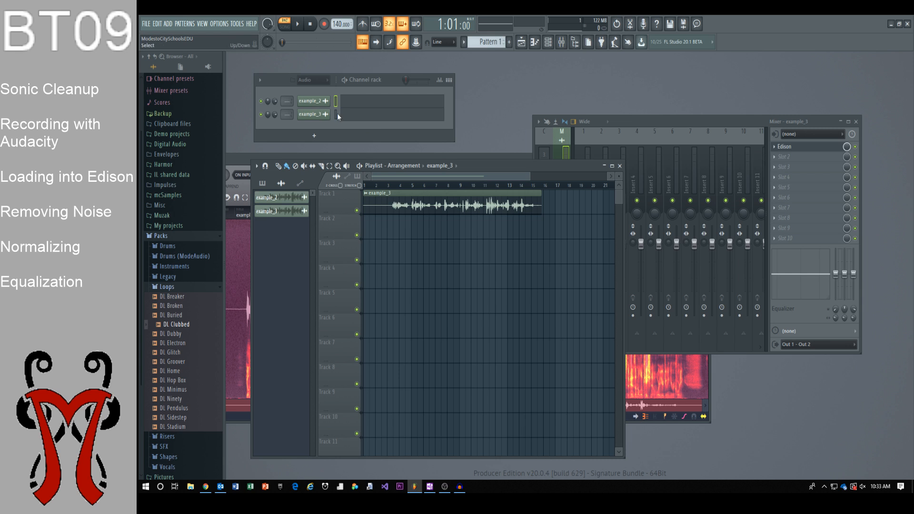
Open the example_2 channel's settings and route the channel to mixer track 2
click(315, 101)
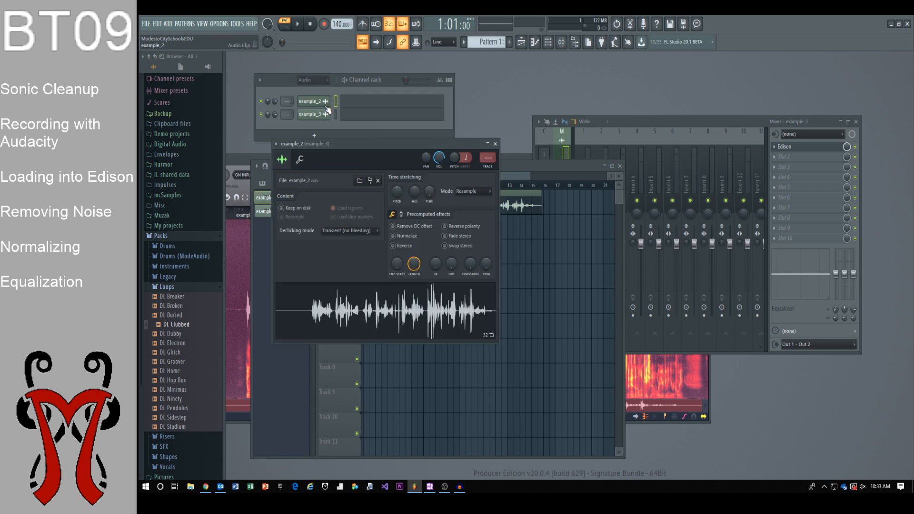
key(ctrl+l)
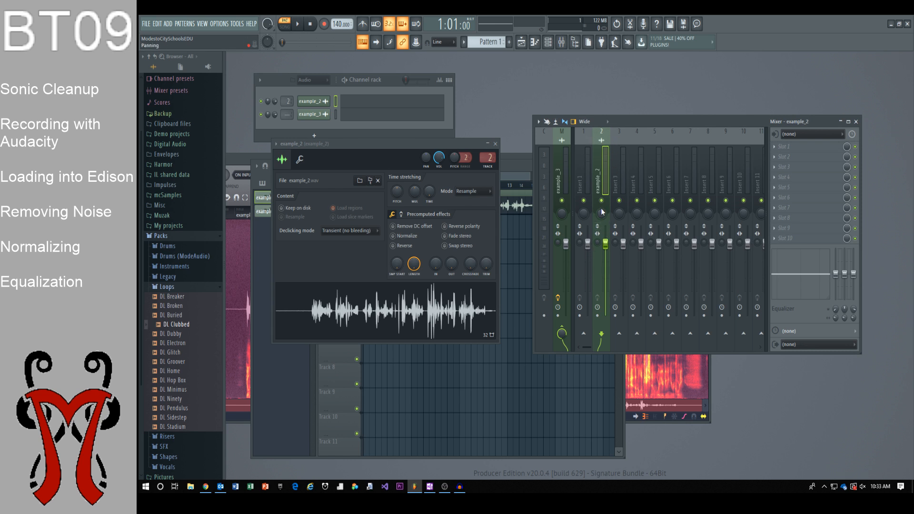
Delete the example_3 and example_2 channels from the channel rack
click(313, 114)
right_click(321, 114)
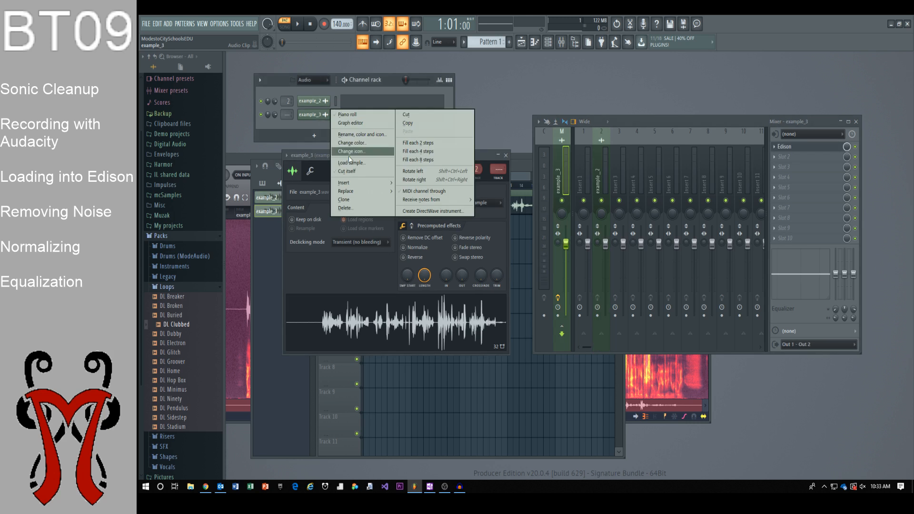
click(361, 208)
click(575, 280)
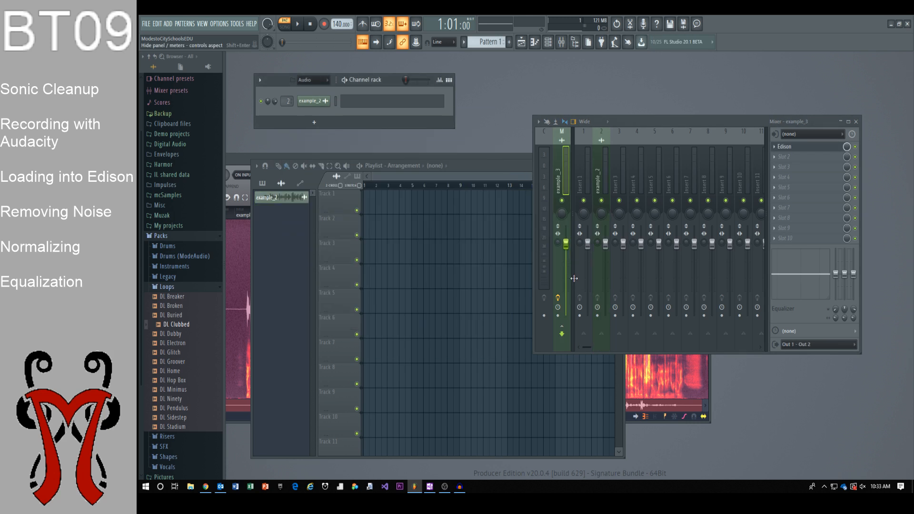
right_click(318, 101)
click(368, 195)
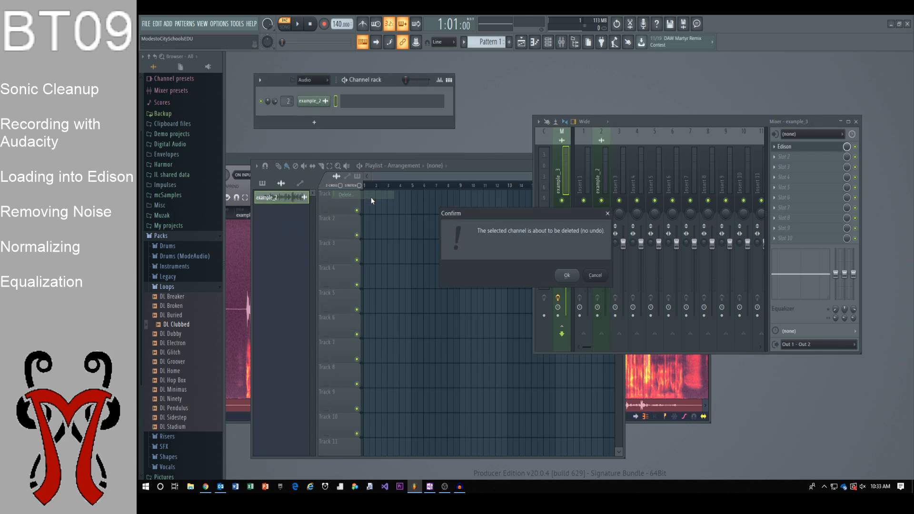
click(569, 269)
Move the playlist clear of Edison and send the cleaned sample out again as an audio clip
drag(472, 166, 446, 235)
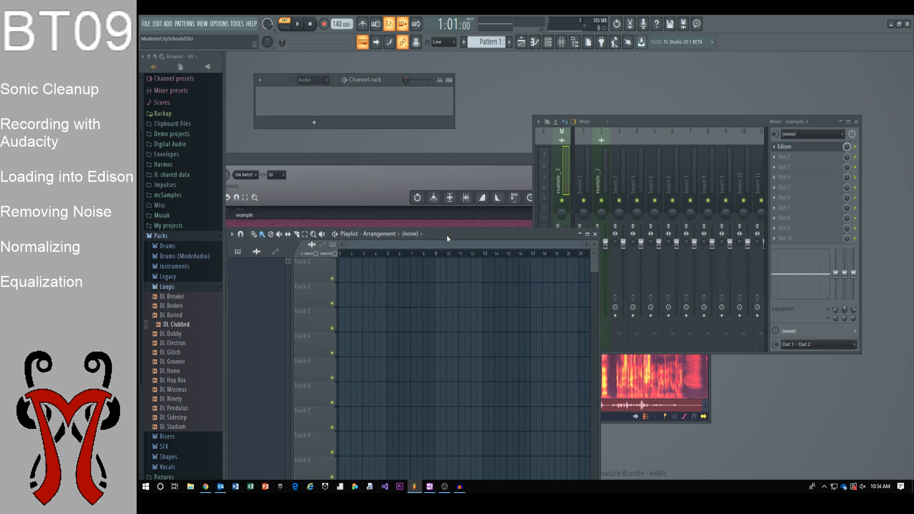
click(436, 173)
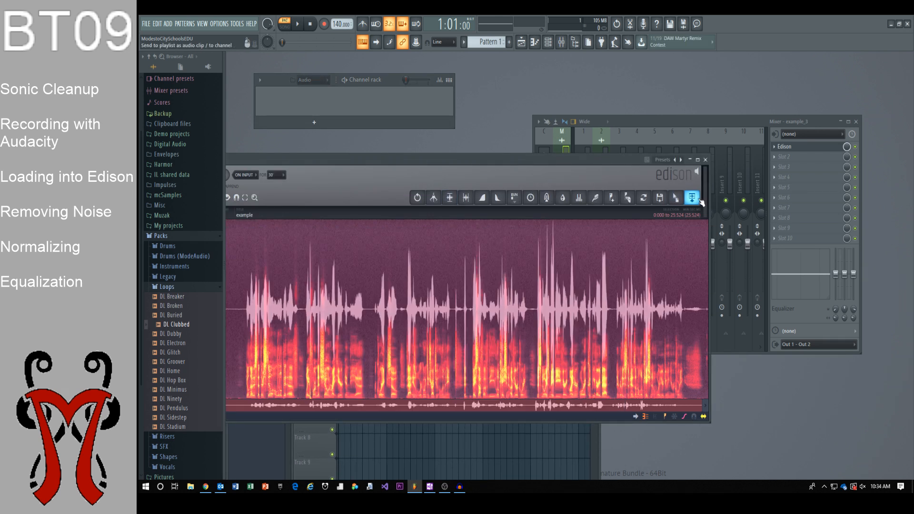
drag(691, 197, 296, 87)
Open the new audio clip channel's settings and route the channel to mixer track 3
click(669, 120)
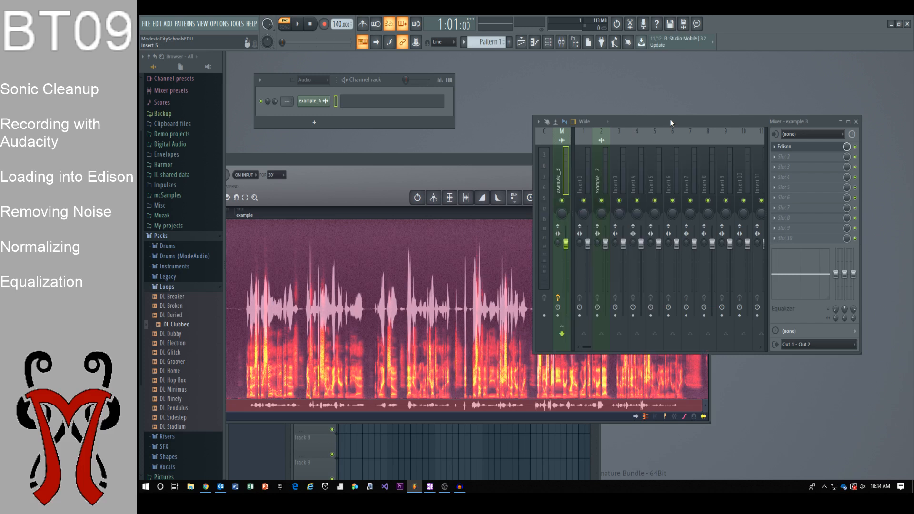
click(313, 102)
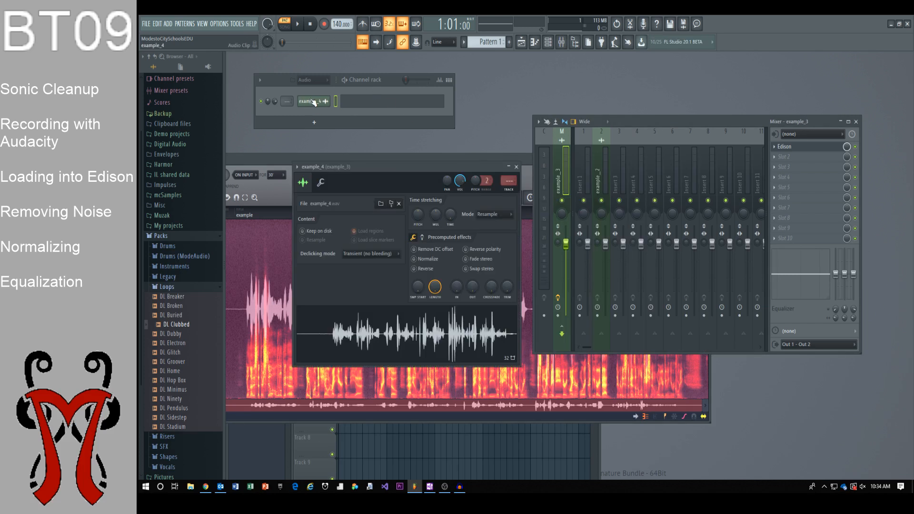
click(618, 190)
key(ctrl+l)
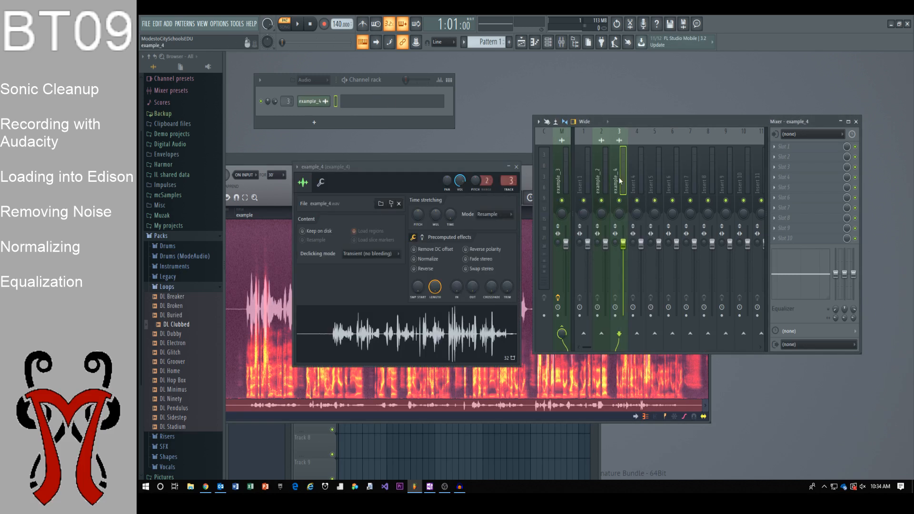
Check mixer tracks 1 and 2, including track 2's options, and reselect mixer track 3
click(595, 165)
click(585, 164)
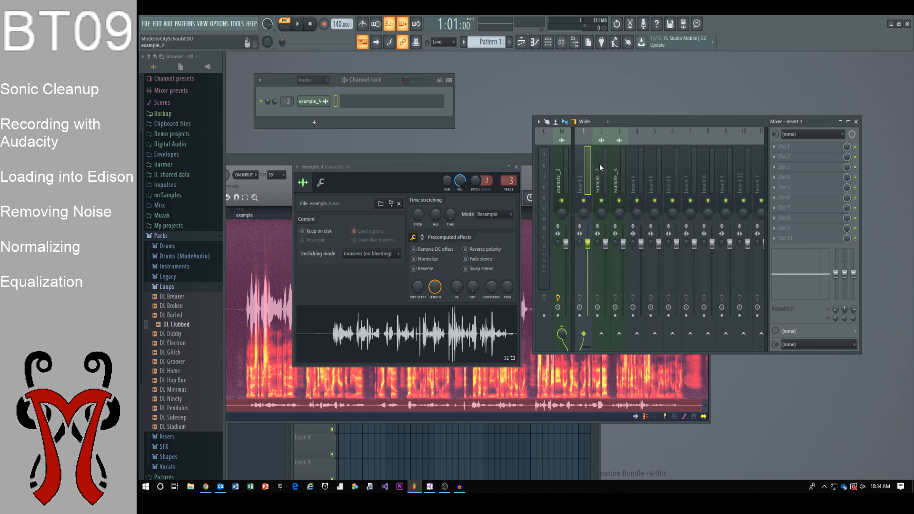
right_click(599, 164)
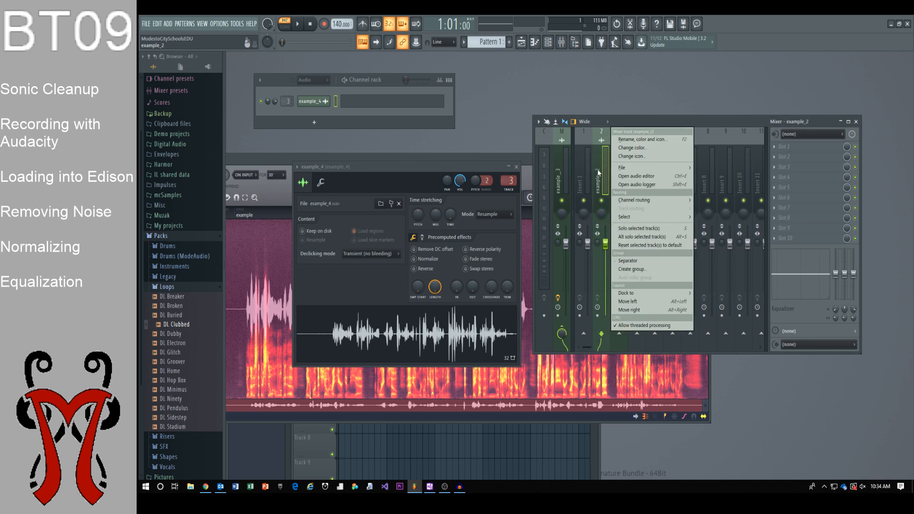
click(595, 165)
click(586, 161)
click(596, 160)
click(586, 162)
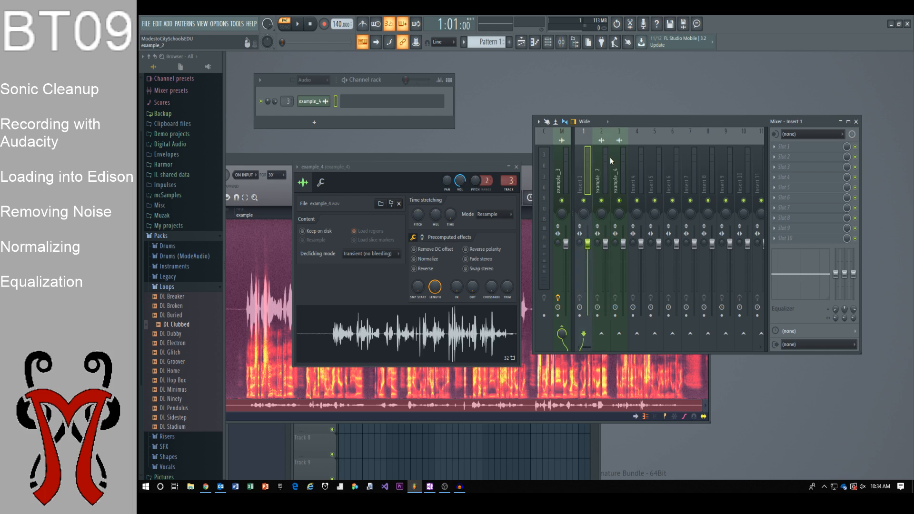
click(612, 159)
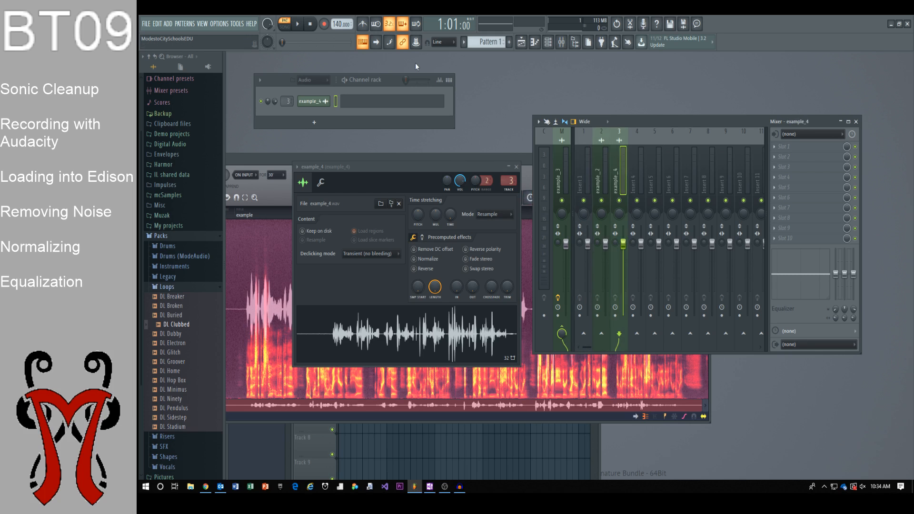
Switch playback to song mode and play the arrangement to check the signal on mixer track 3
click(285, 27)
click(297, 24)
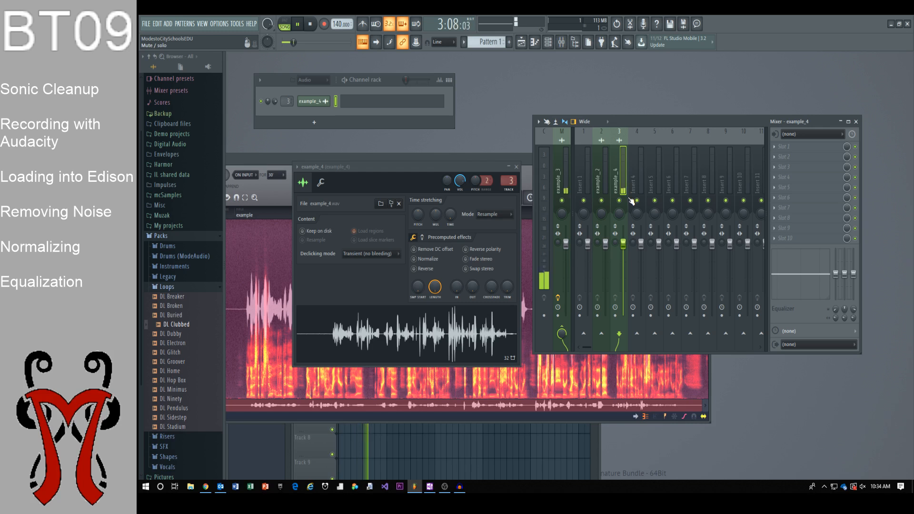
click(311, 24)
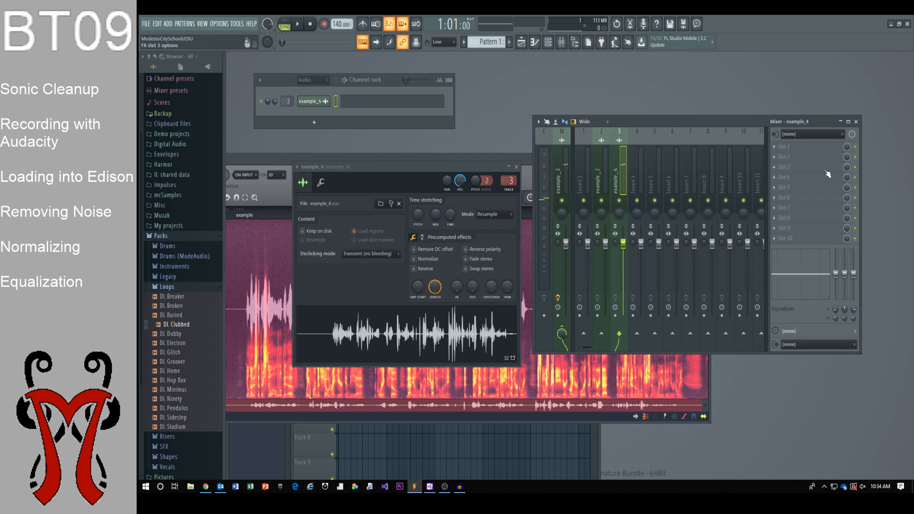
Load Fruity Parametric EQ 2 into the first effect slot of mixer track 3 and enlarge its window
click(780, 146)
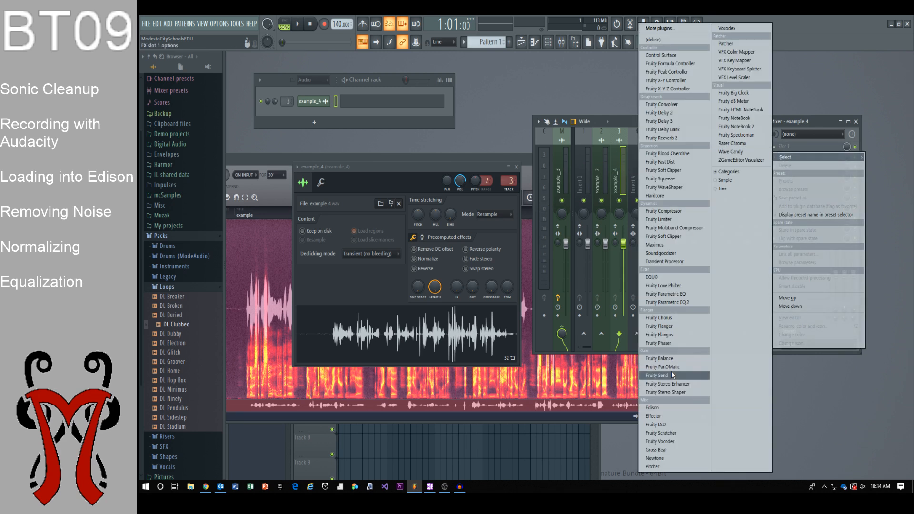
click(664, 301)
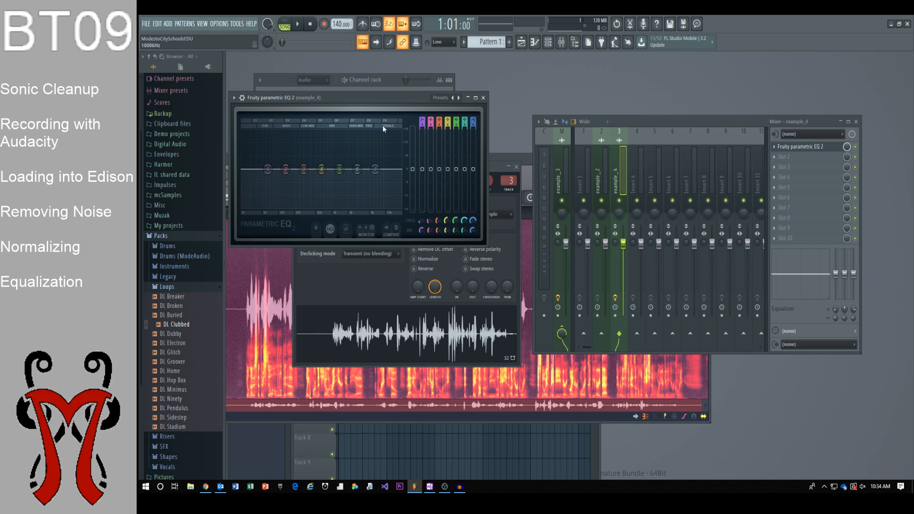
drag(374, 97, 724, 178)
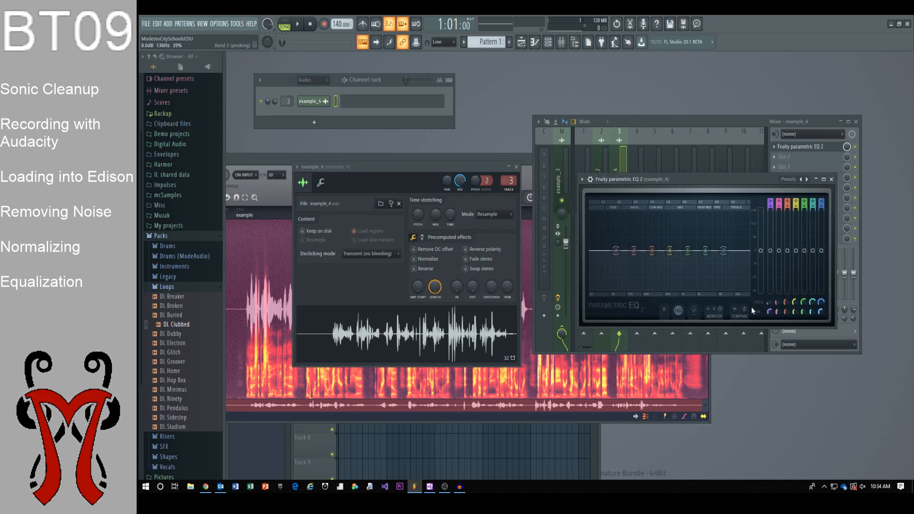
drag(579, 327, 263, 466)
drag(559, 175, 562, 85)
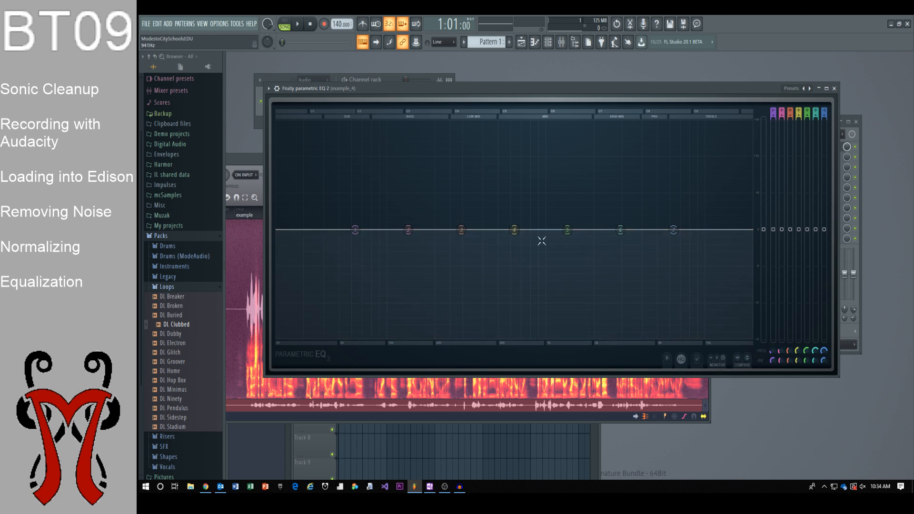
Play the voice and pull EQ band 1, the low shelf, down to minimum gain at a slightly higher frequency
key(space)
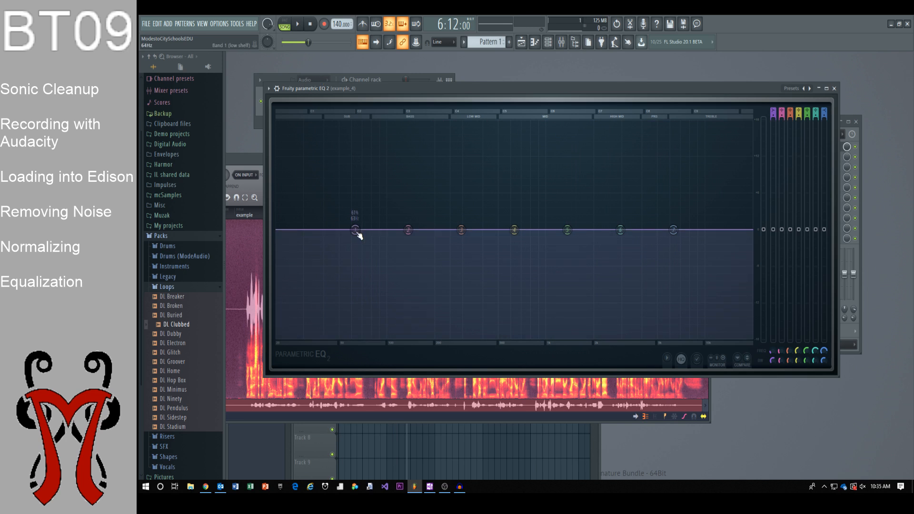
drag(355, 230, 377, 337)
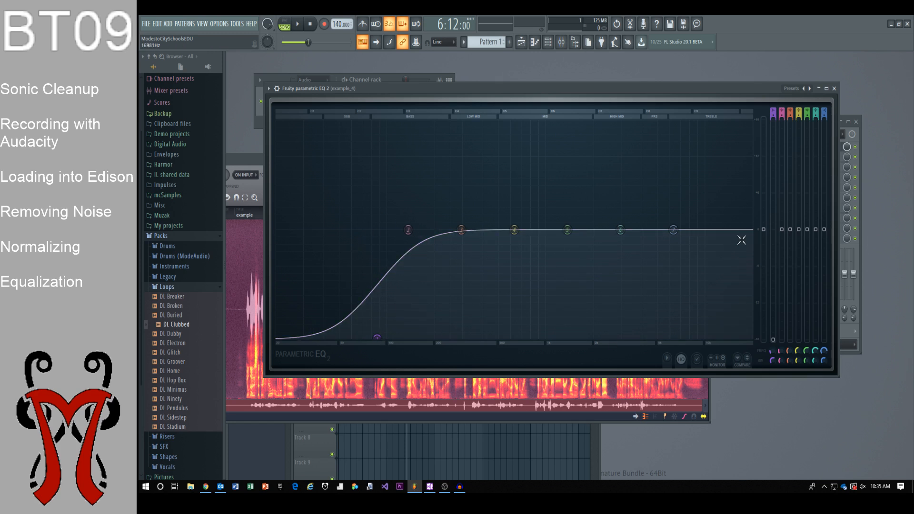
Play the voice while sweeping EQ band 7, the high shelf, down into the mids, and return it to zero gain
click(297, 24)
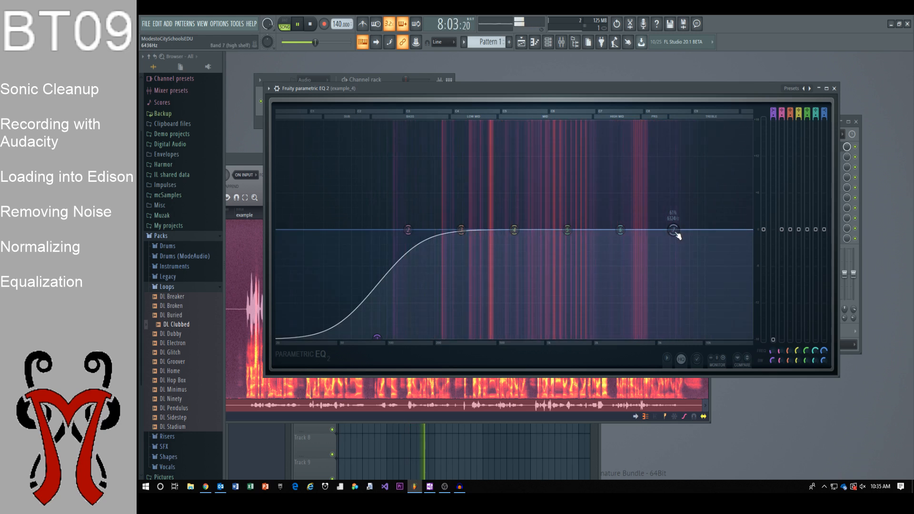
drag(673, 230, 531, 297)
drag(498, 303, 682, 230)
key(space)
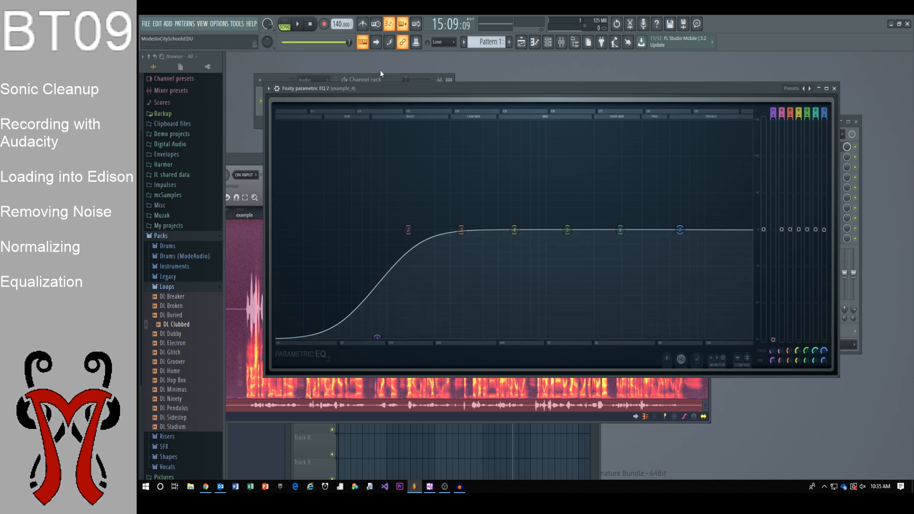
Play the voice and lower EQ band 6 to about -5.3 dB at 2303 Hz with a 54% bandwidth
click(302, 30)
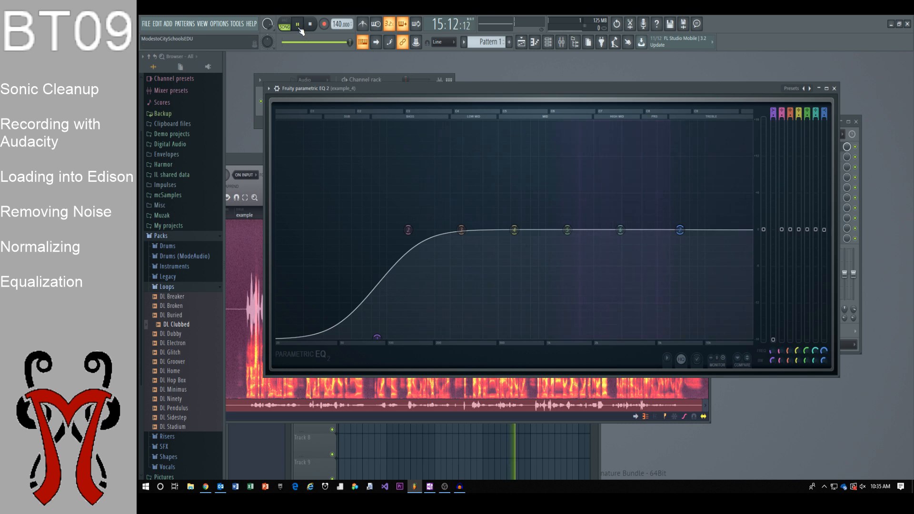
drag(620, 230, 603, 261)
scroll(604, 262, down, 4)
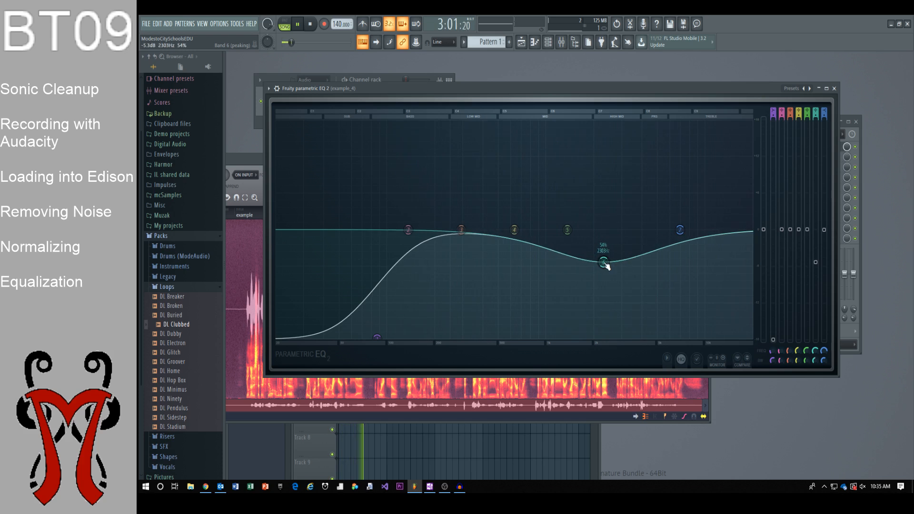
Play the voice while reshaping EQ band 6 to about -8.7 dB at 2635 Hz with a 29% bandwidth
scroll(604, 264, down, 4)
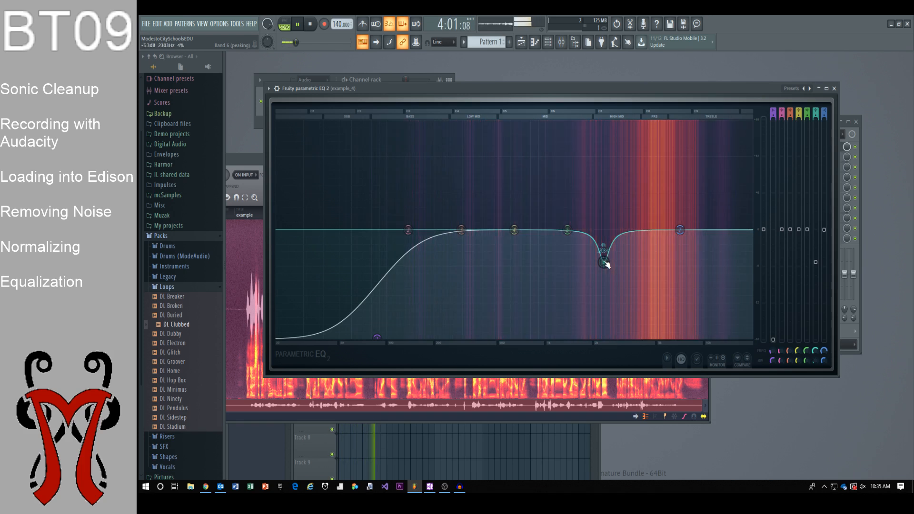
scroll(604, 261, up, 4)
drag(603, 261, 612, 283)
scroll(644, 265, down, 2)
scroll(626, 279, up, 3)
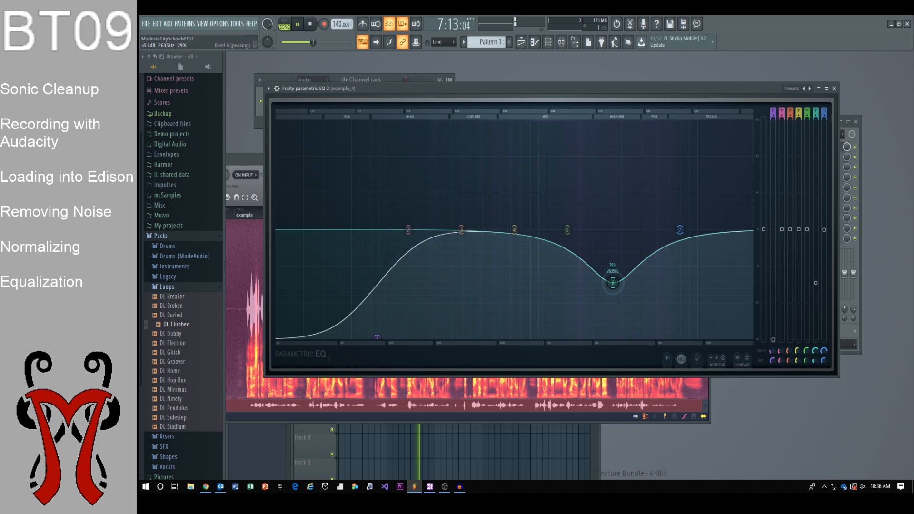
Lower EQ band 7, the high shelf, below zero gain, deepen band 6 slightly at about 2540 Hz, and stop playback
drag(680, 230, 675, 268)
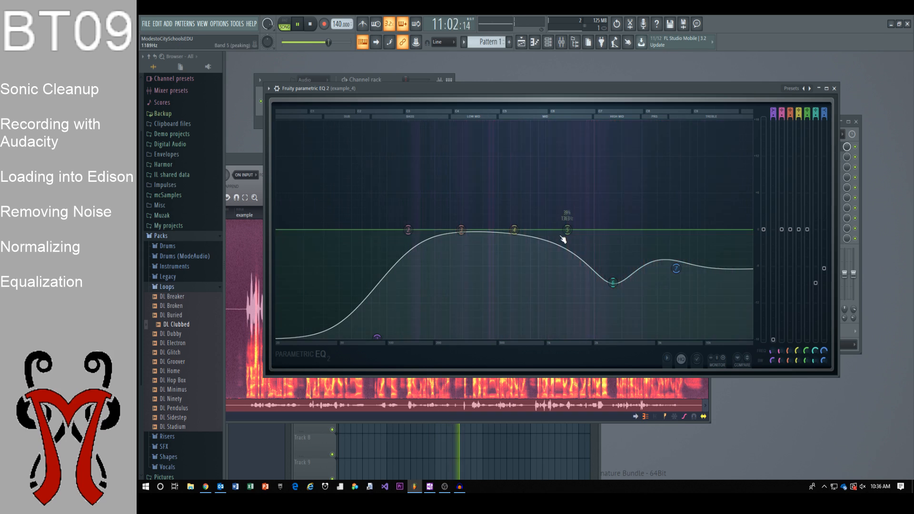
drag(612, 283, 611, 289)
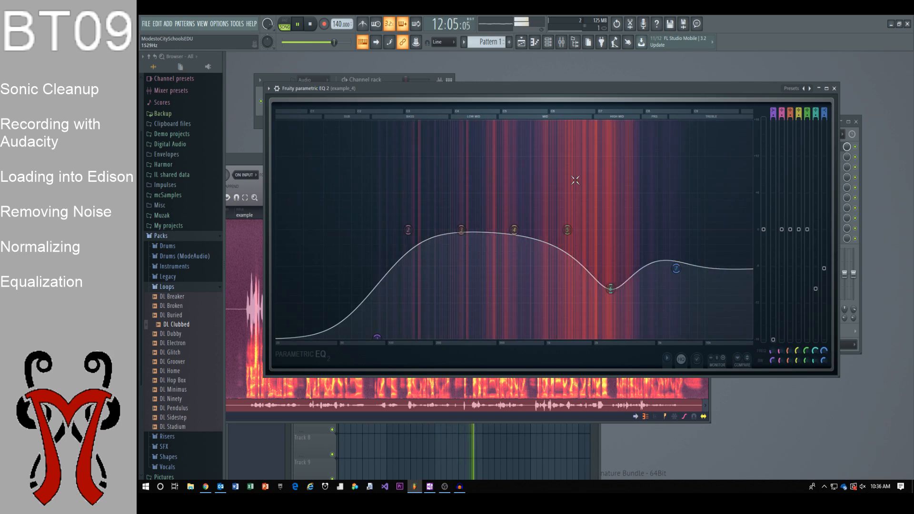
key(space)
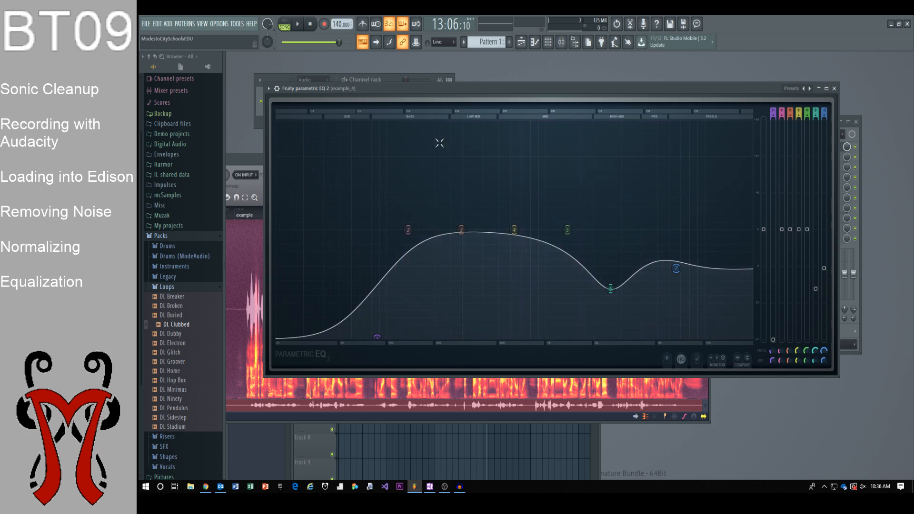
Raise EQ band 7, the high shelf, slightly and reposition the EQ window below the channel rack
drag(529, 82, 569, 96)
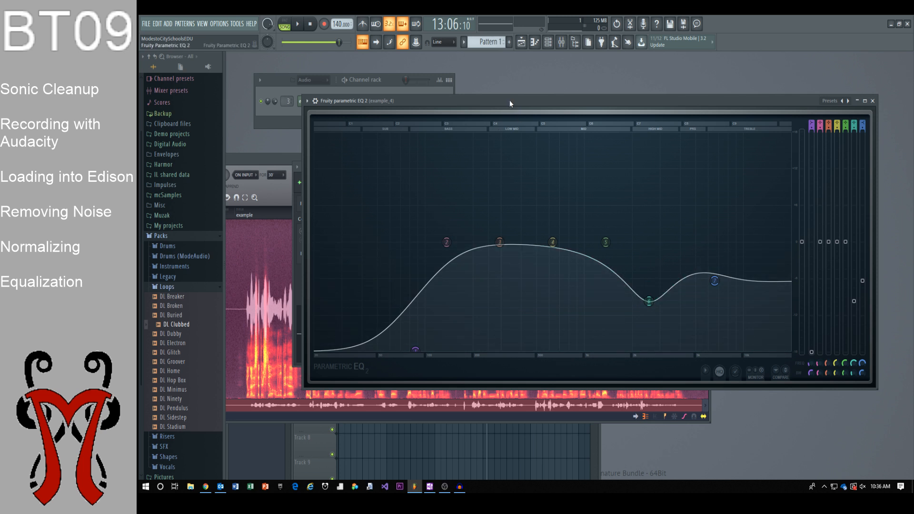
drag(508, 100, 446, 151)
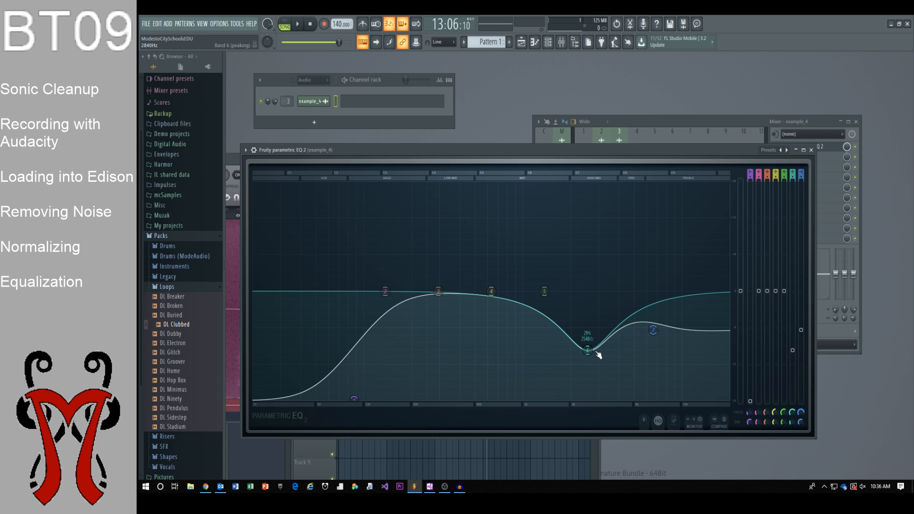
drag(655, 332, 657, 328)
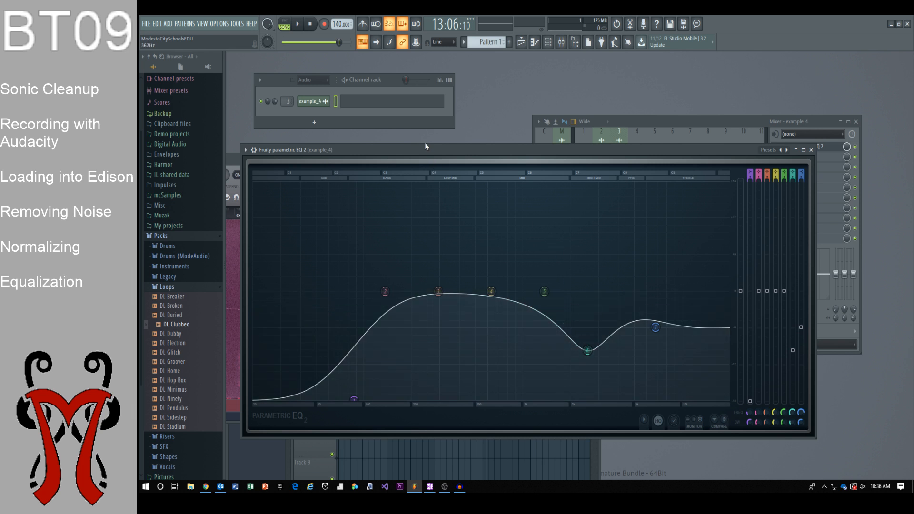
drag(425, 149, 419, 204)
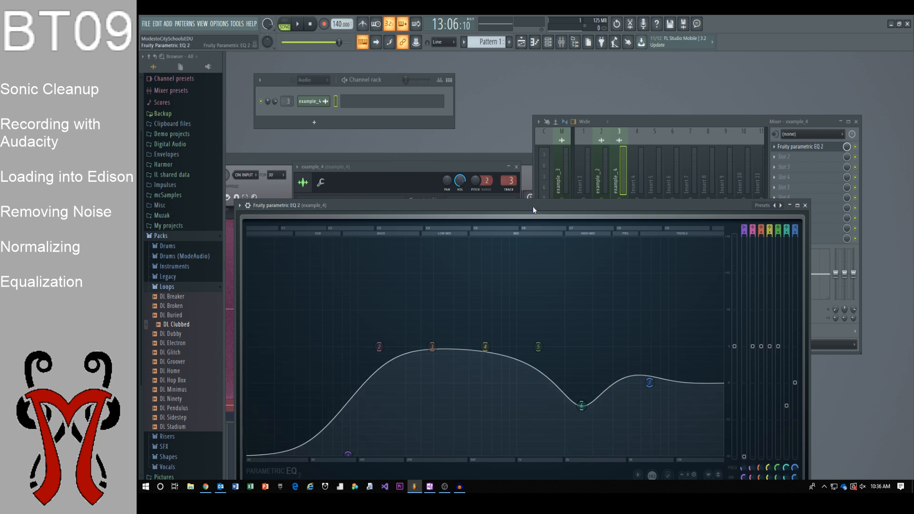
drag(532, 207, 570, 136)
Play the voice while shifting the EQ band 6 dip to a higher frequency, closer to band 7, and stop playback
key(space)
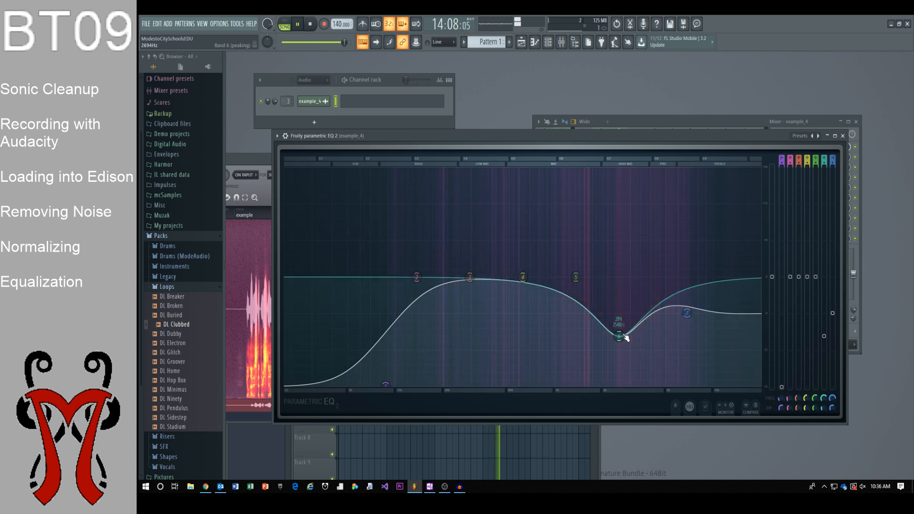
drag(620, 336, 634, 335)
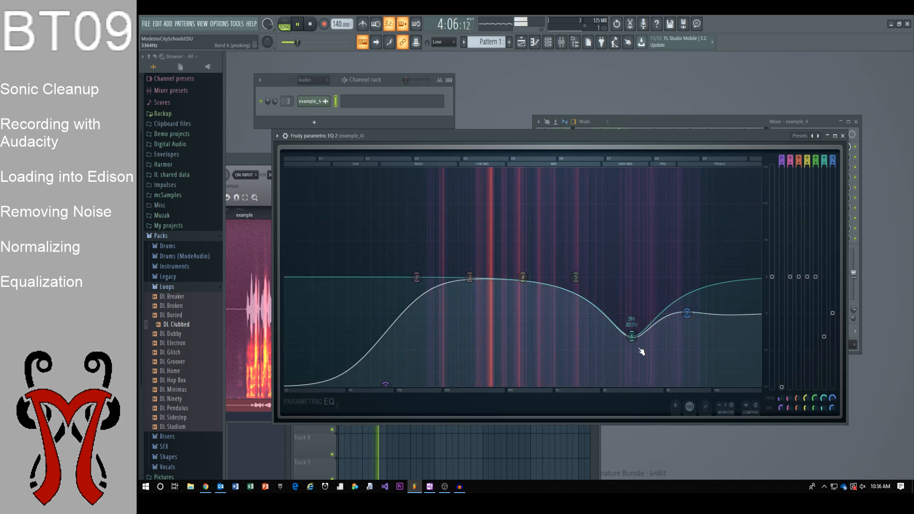
drag(632, 337, 641, 336)
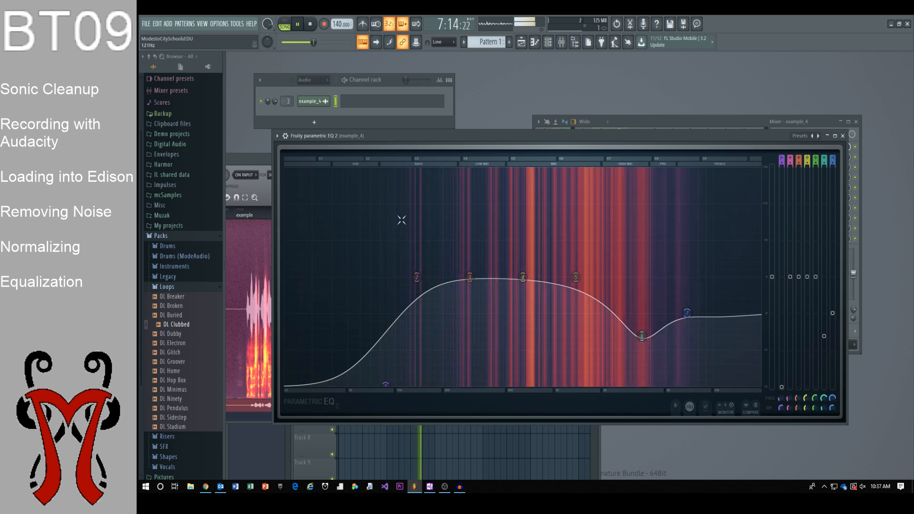
click(312, 24)
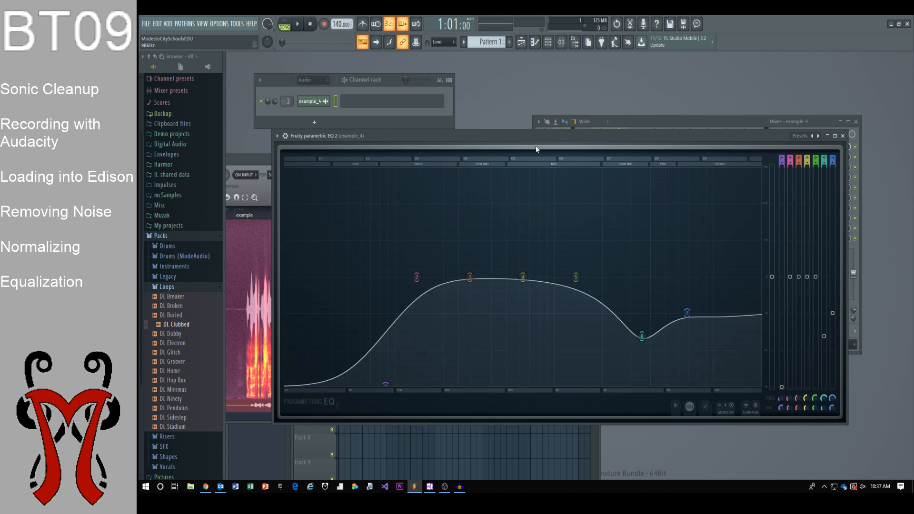
Review the voice processing by arranging and switching between the Edison waveform, the mixer and the equalizer curve
drag(535, 136, 589, 190)
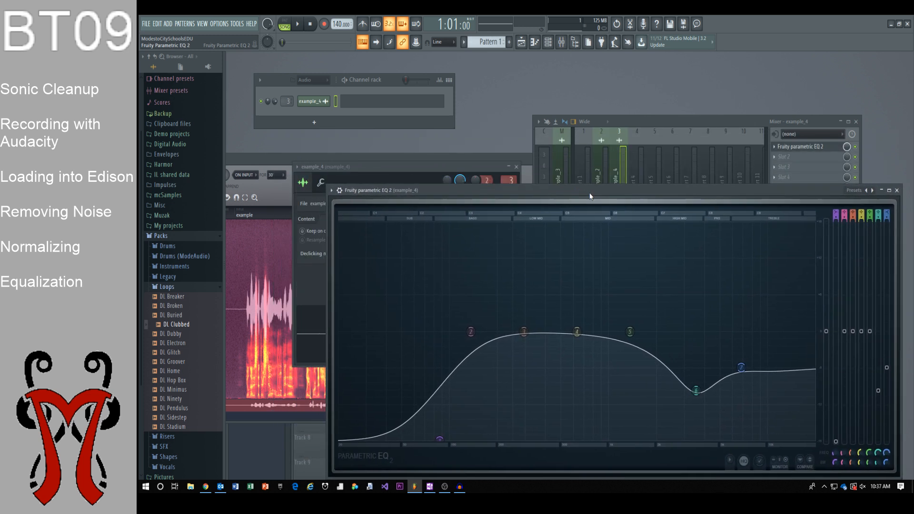
click(407, 158)
drag(379, 165, 511, 120)
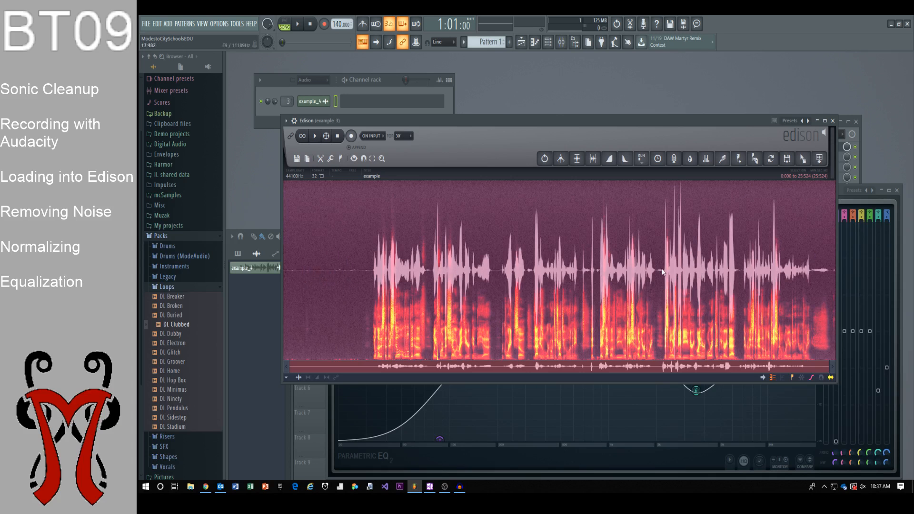
drag(579, 121, 605, 183)
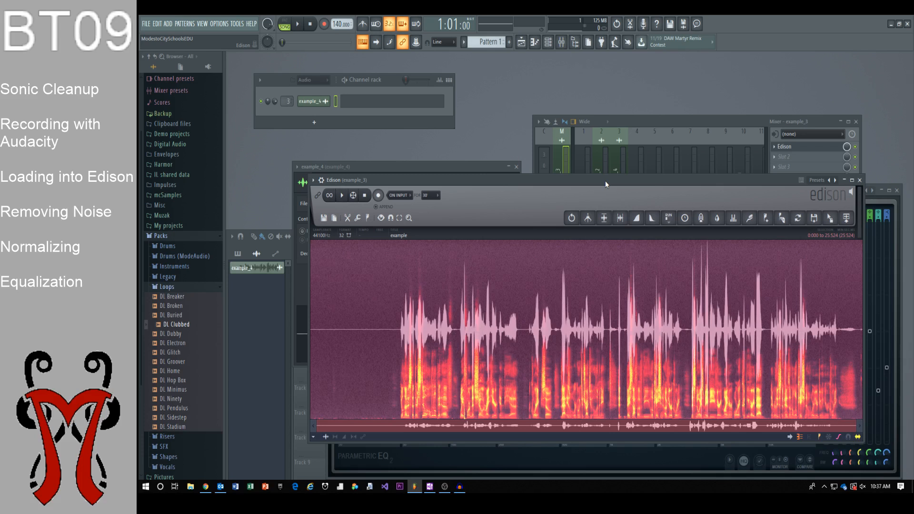
drag(605, 181, 534, 157)
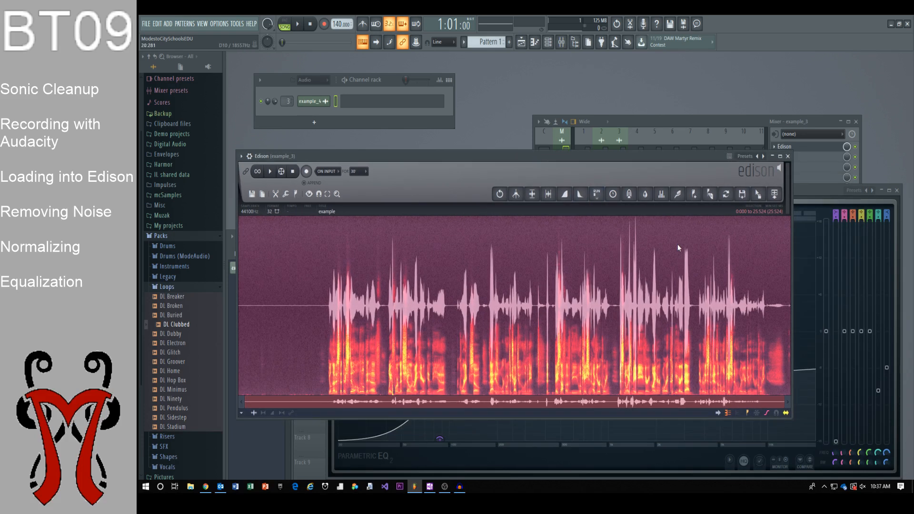
click(817, 186)
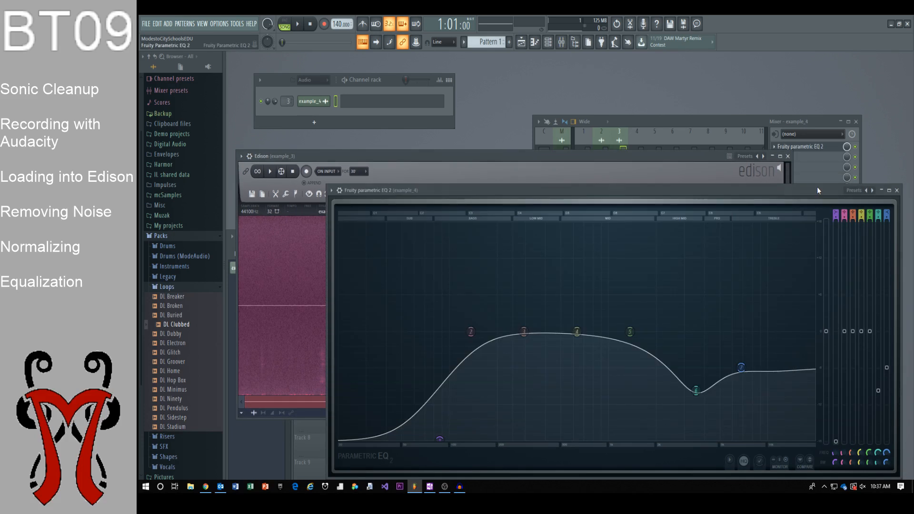
click(722, 122)
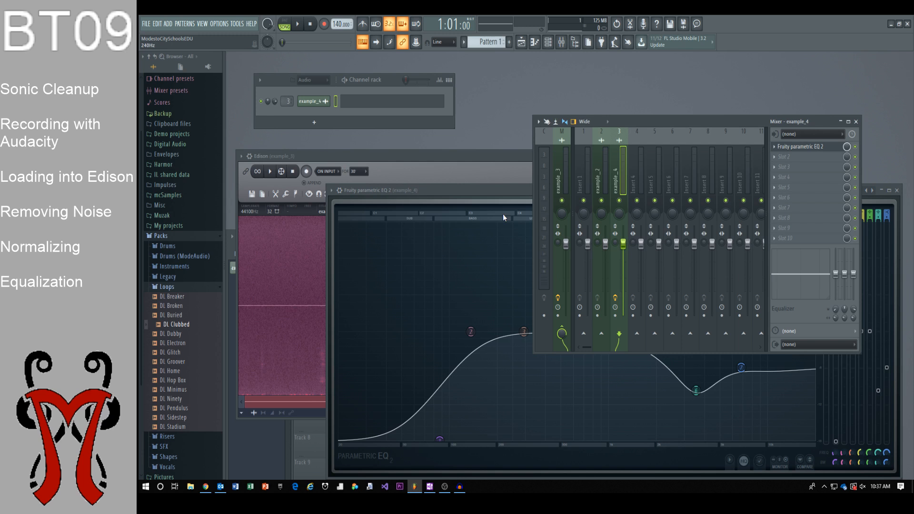
click(393, 158)
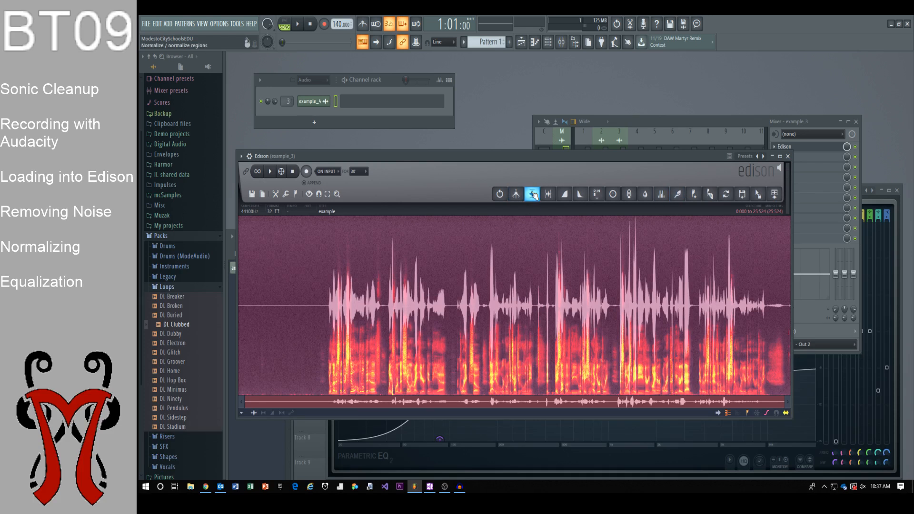
click(326, 450)
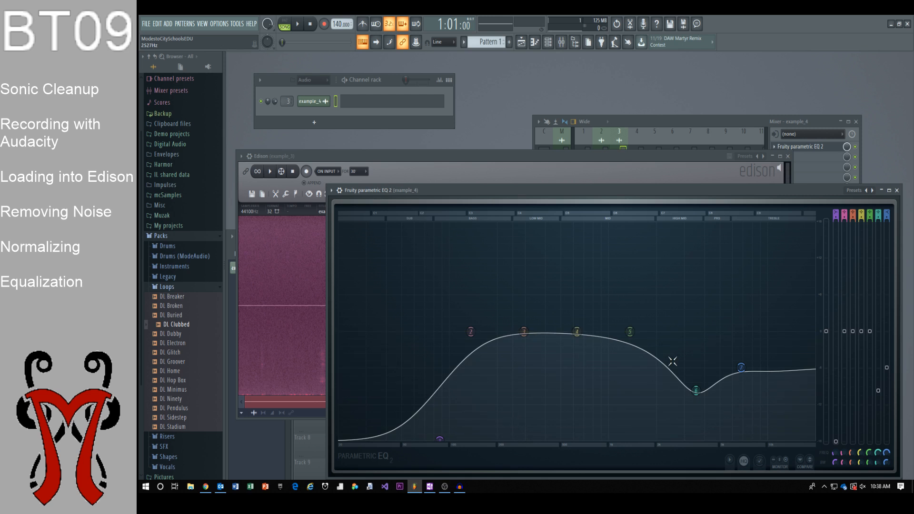
Export the project as an MP3 file named untitled.mp3 to the Desktop
click(146, 24)
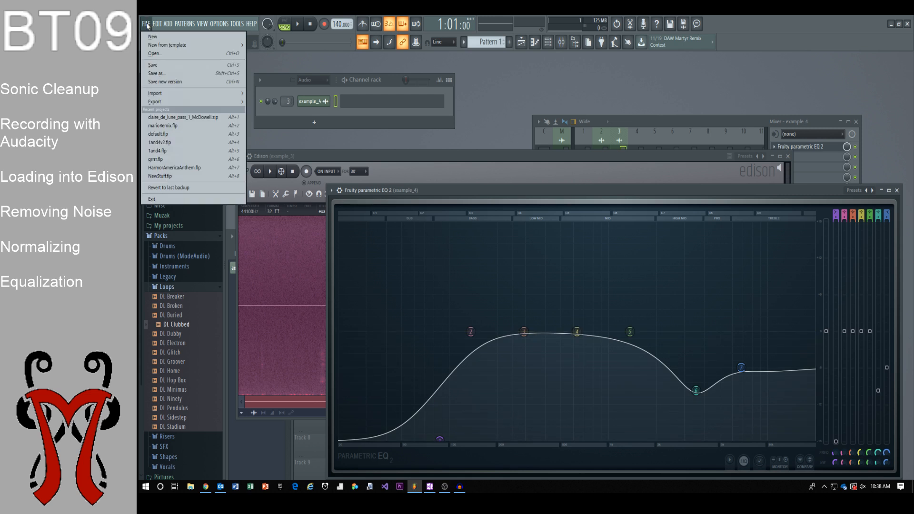
mouse_move(215, 102)
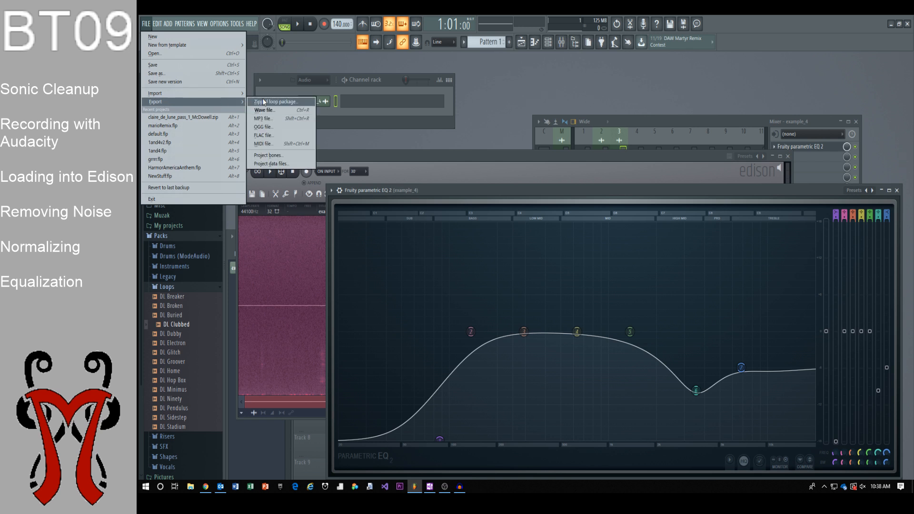
click(272, 123)
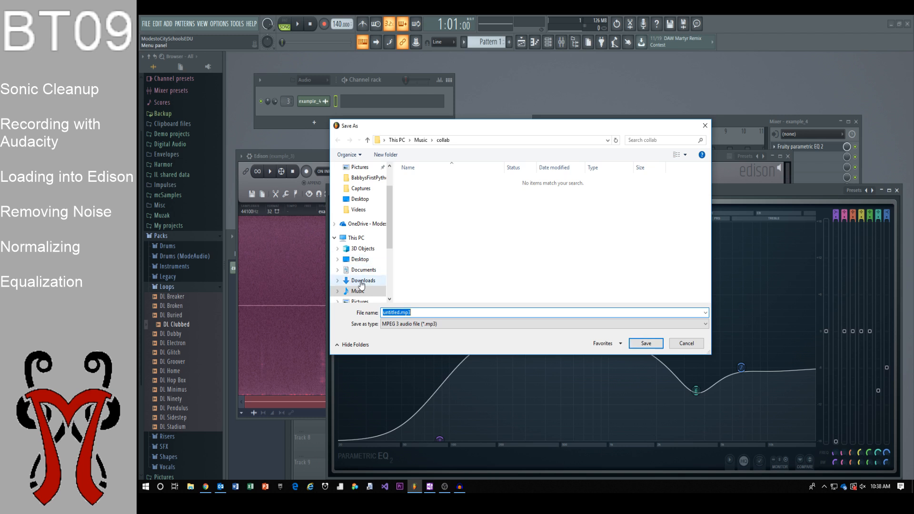
click(361, 259)
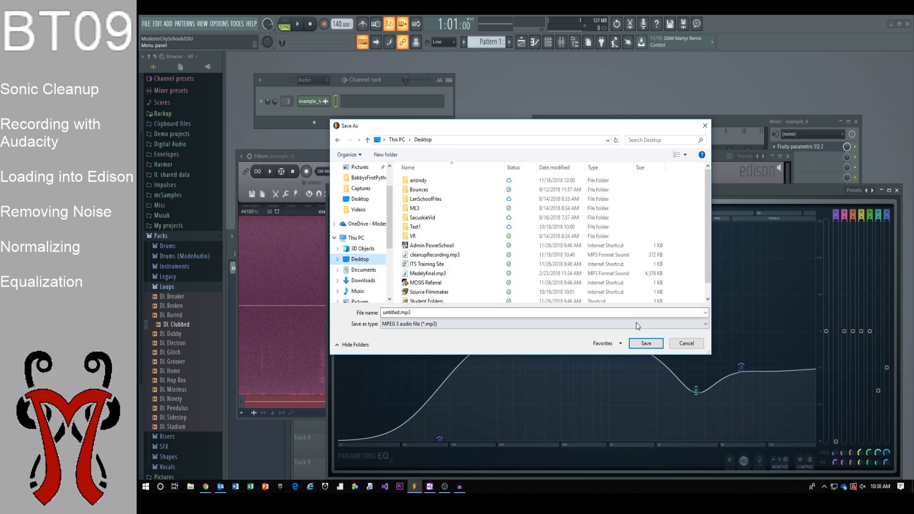
click(640, 343)
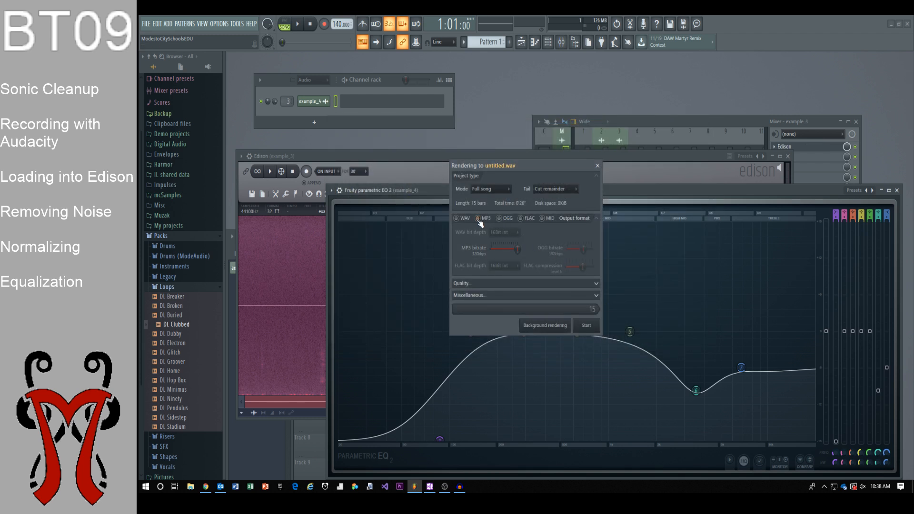
Enable both MP3 and FLAC output, show the rendering quality options, and render the full song
click(521, 218)
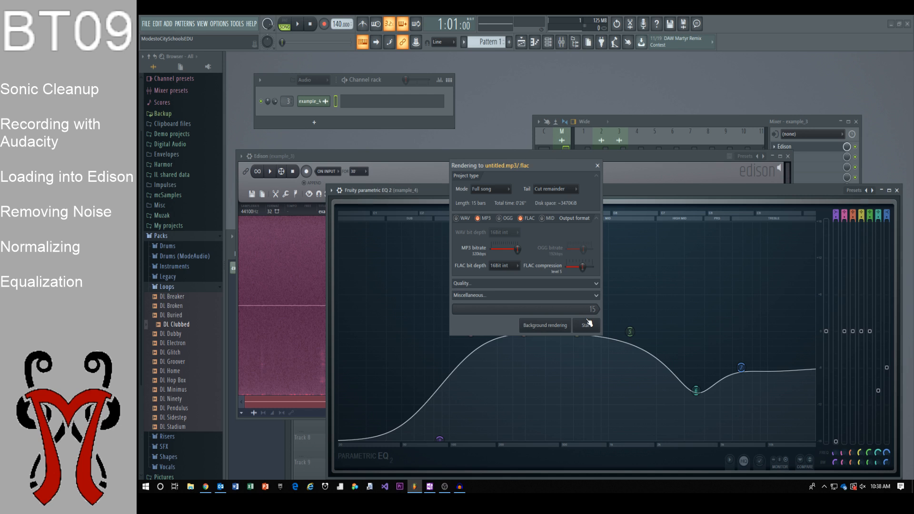
mouse_move(518, 249)
mouse_down()
mouse_move(498, 249)
mouse_move(517, 249)
mouse_up()
mouse_move(582, 267)
mouse_down()
mouse_move(569, 267)
mouse_move(590, 267)
mouse_move(582, 267)
mouse_up()
click(588, 285)
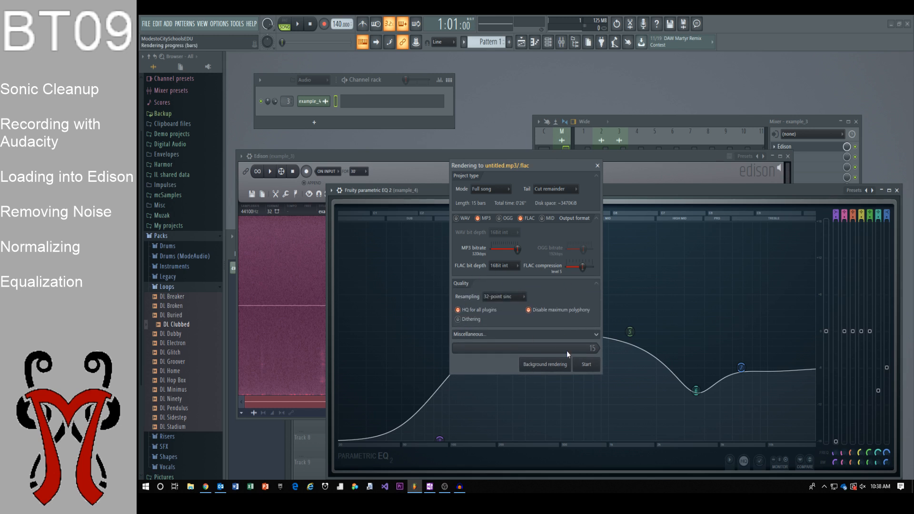
click(591, 368)
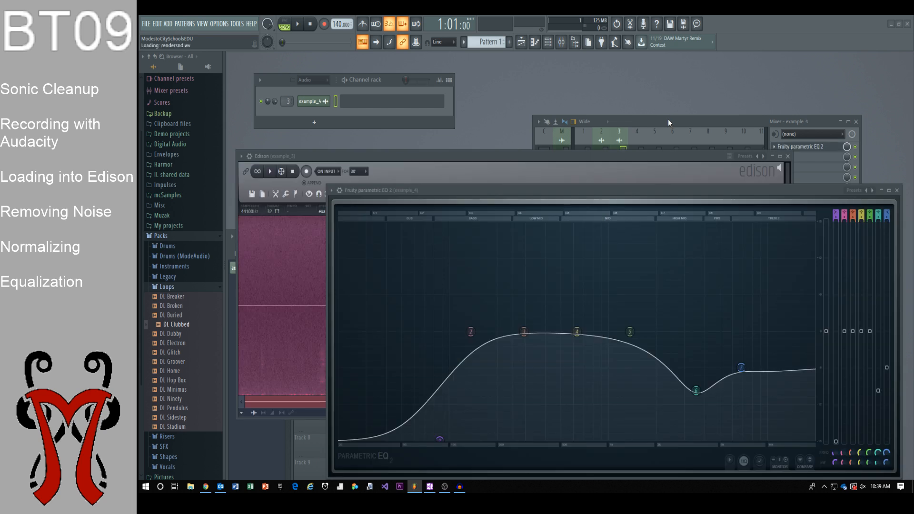
click(668, 122)
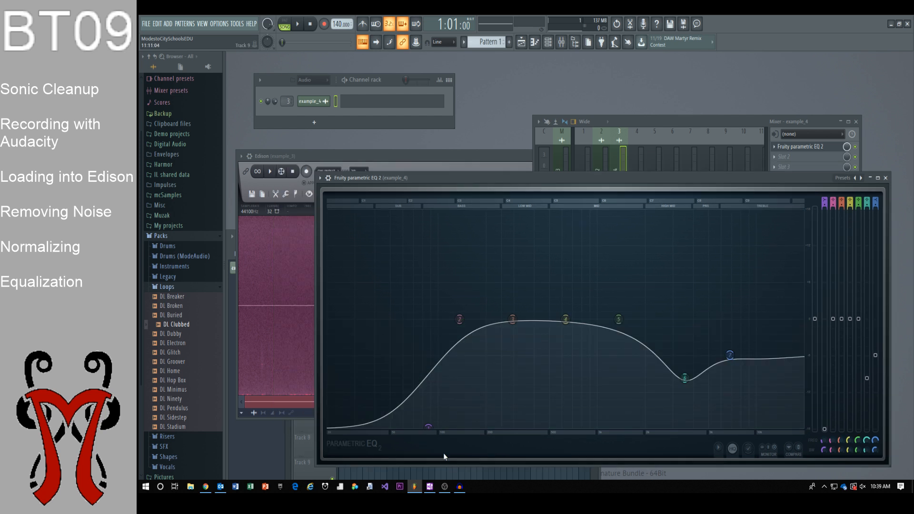
mouse_move(443, 493)
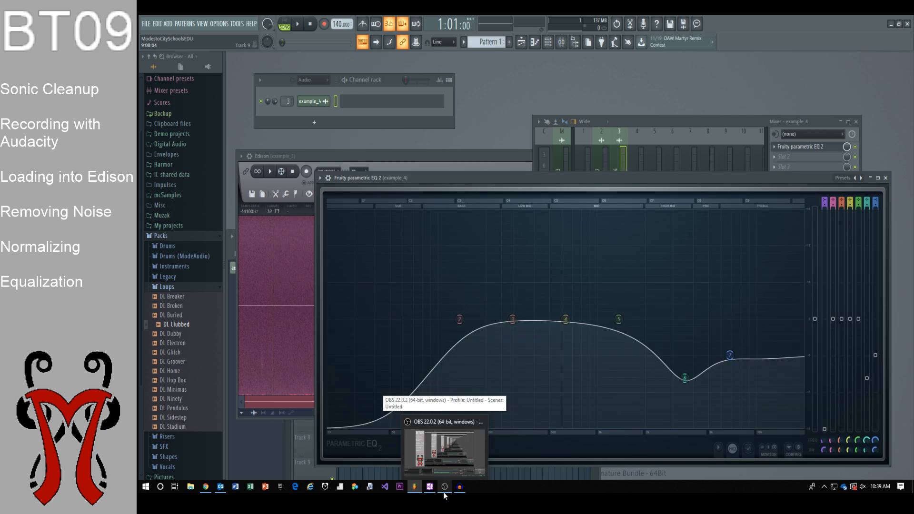